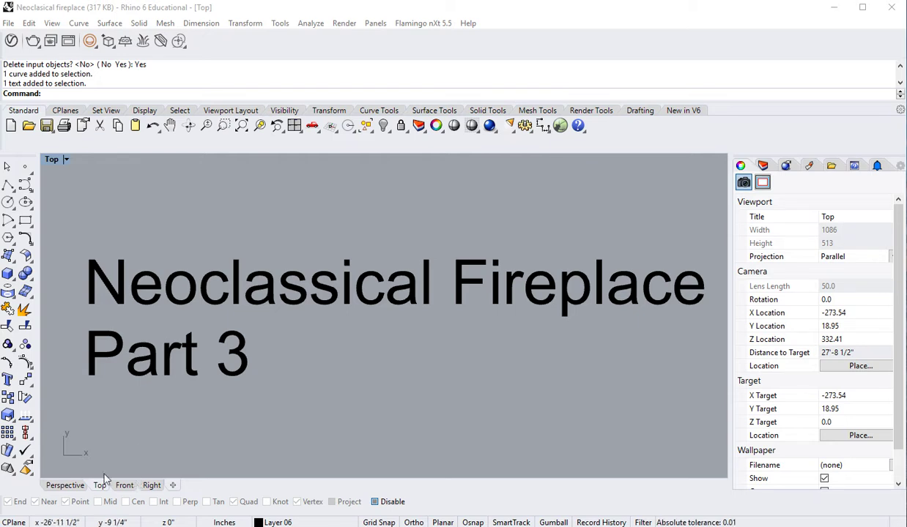
# Examine the traced mantel section profile on the reference drawing in the Perspective view.
pyautogui.click(64, 485)
pyautogui.scroll(-5, 174, 391)
pyautogui.scroll(-6, 180, 406)
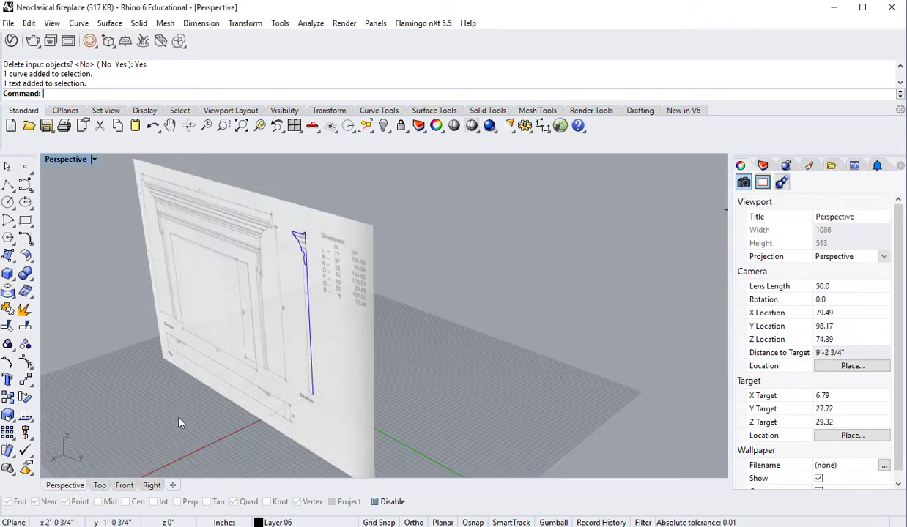
pyautogui.moveTo(314, 346); pyautogui.dragTo(228, 308, button='right')
pyautogui.scroll(10, 239, 296)
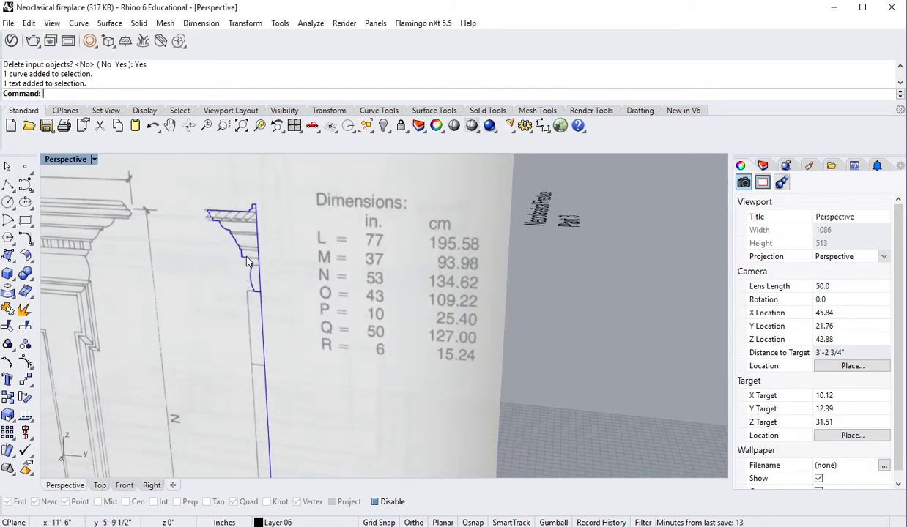
pyautogui.click(250, 269)
pyautogui.scroll(-5, 147, 373)
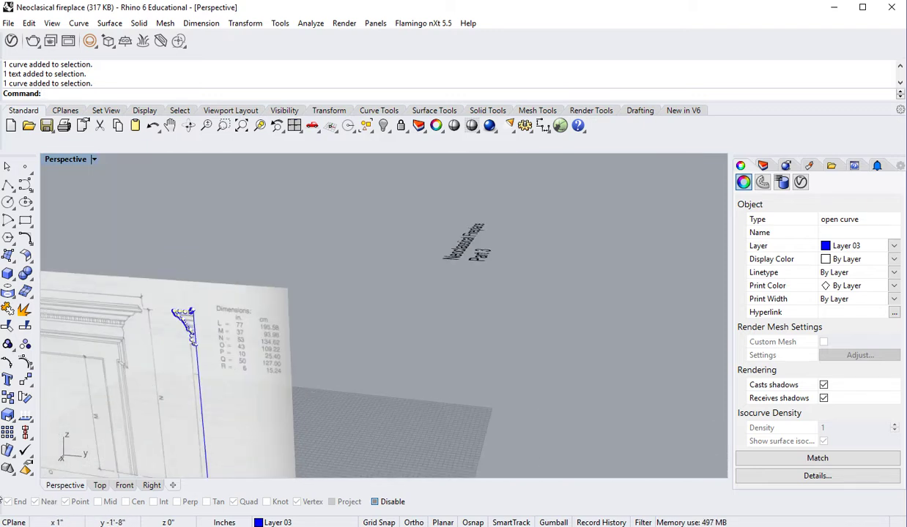
pyautogui.press('Escape')
pyautogui.press('Escape')
# Examine the plan drawing below the elevation, including the hatched pilaster sections at both ends.
pyautogui.keyDown('shift'); pyautogui.moveTo(318, 310); pyautogui.dragTo(387, 323, button='right'); pyautogui.keyUp('shift')
pyautogui.scroll(3, 297, 407)
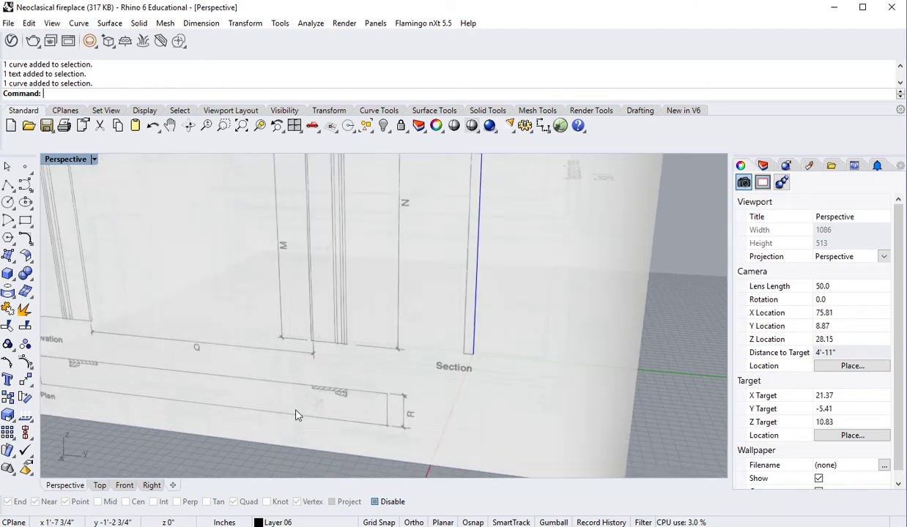
pyautogui.scroll(1, 297, 409)
pyautogui.scroll(-1, 298, 412)
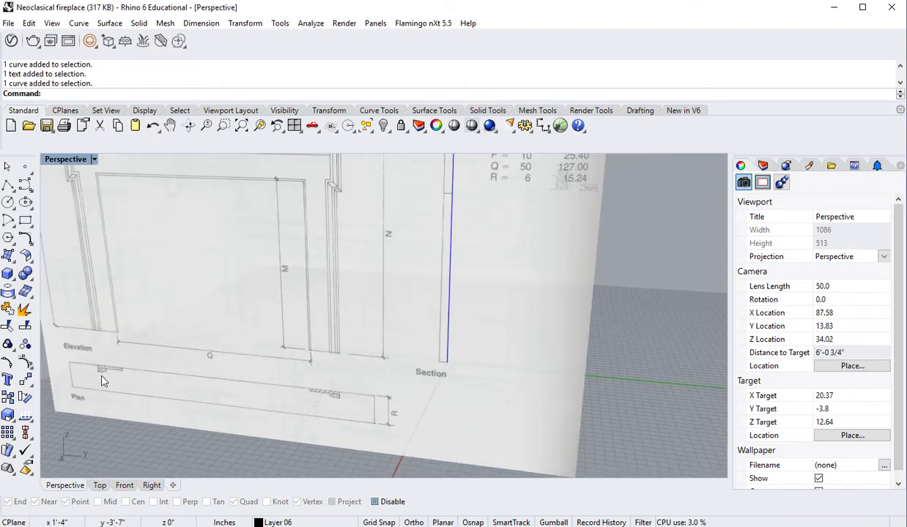
pyautogui.scroll(5, 100, 357)
pyautogui.scroll(-3, 110, 366)
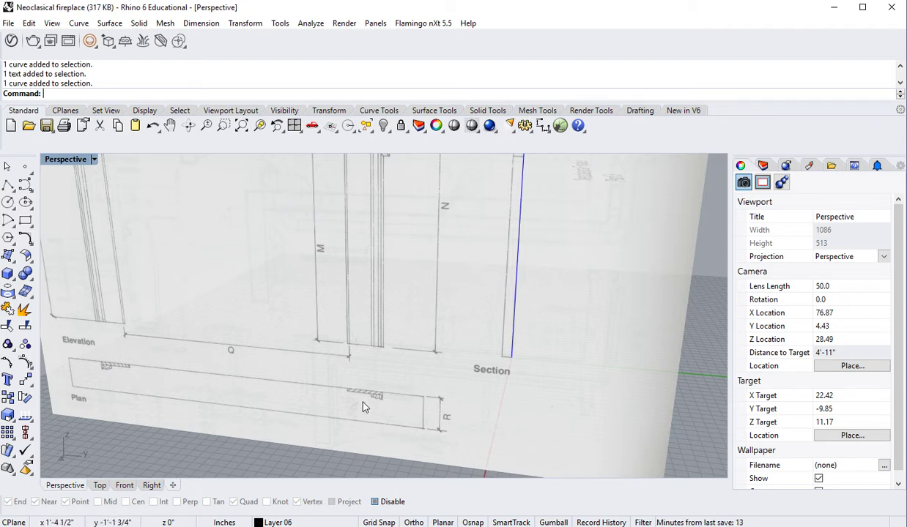
pyautogui.scroll(3, 364, 407)
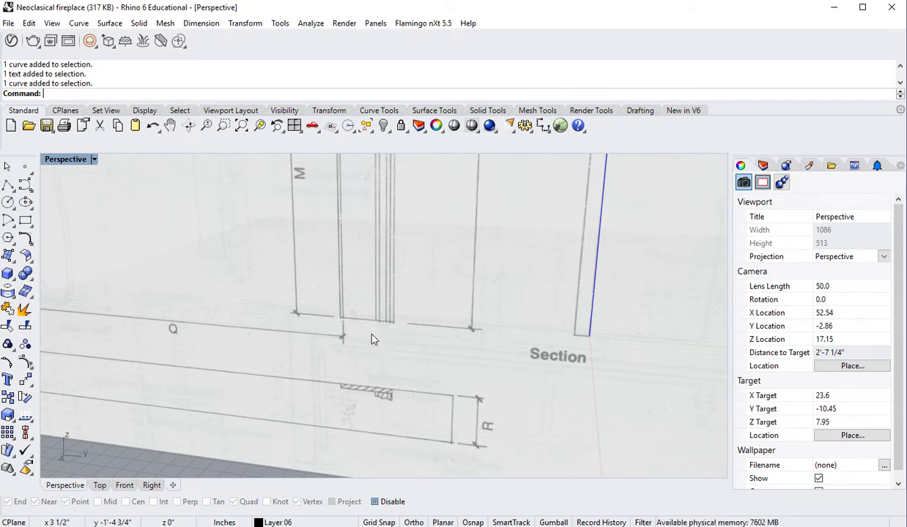
pyautogui.scroll(-5, 371, 322)
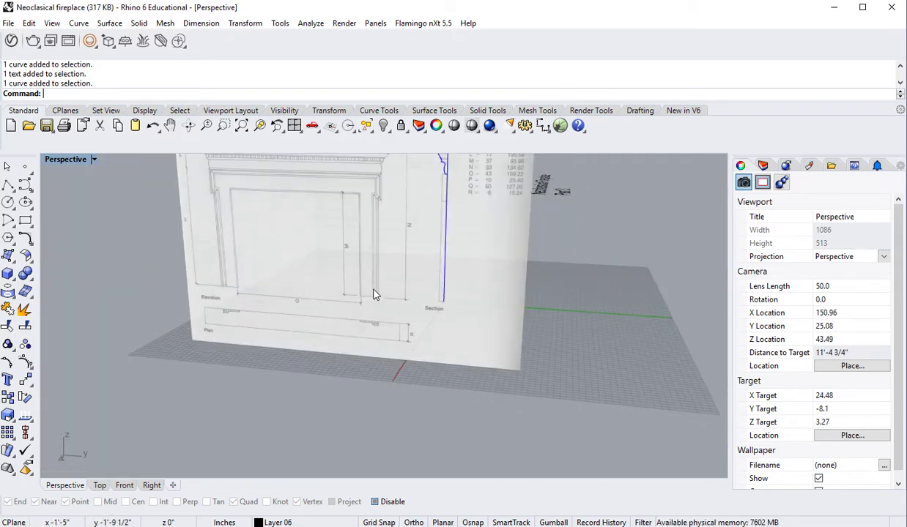
pyautogui.scroll(4, 372, 293)
pyautogui.scroll(-4, 386, 290)
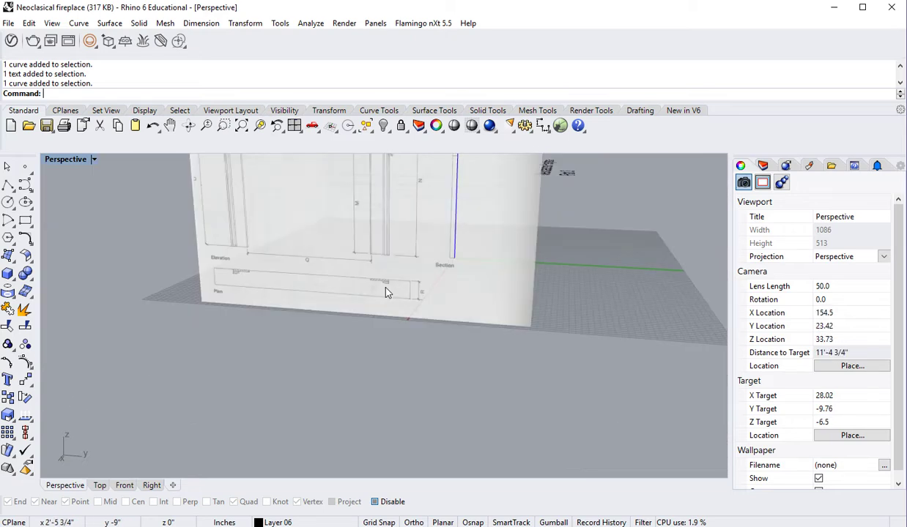
pyautogui.scroll(-3, 469, 260)
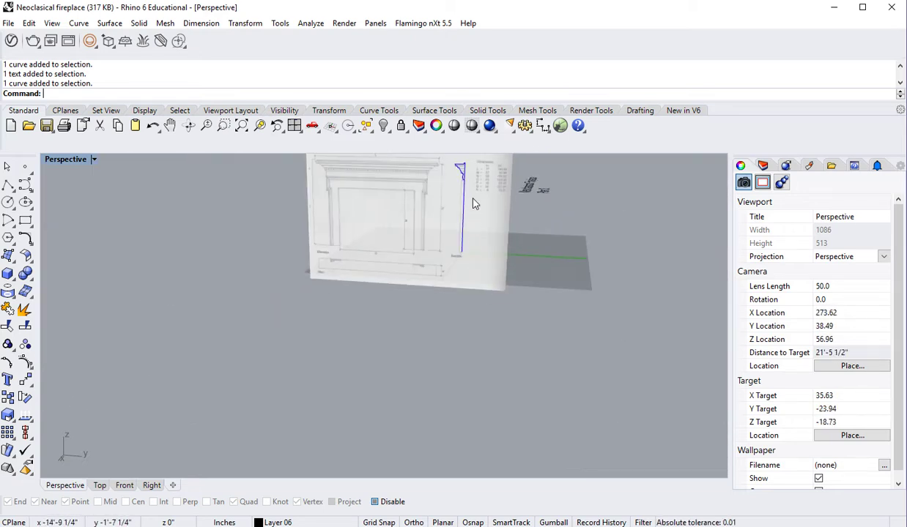
pyautogui.scroll(3, 394, 284)
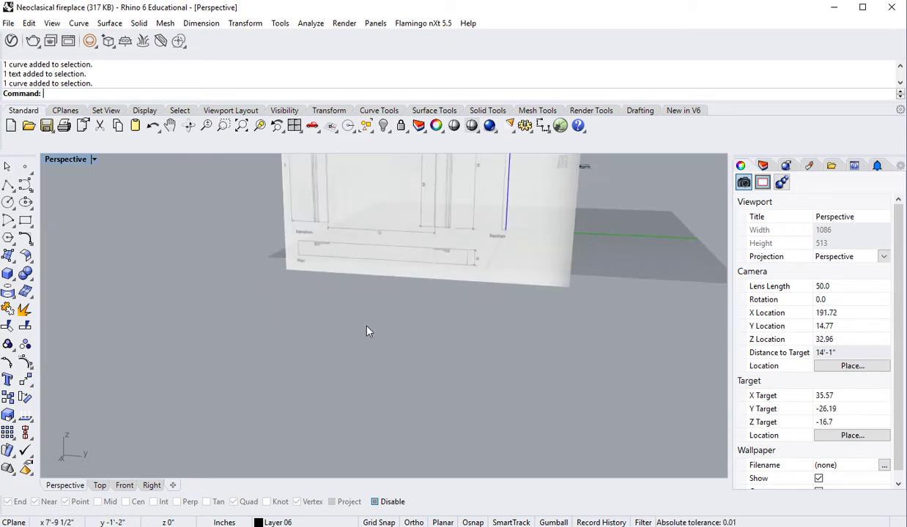
# Switch to the Right view and make Layer 02 the current layer.
pyautogui.click(152, 486)
pyautogui.moveTo(226, 441)
pyautogui.mouseDown(button='right')
pyautogui.moveTo(281, 423)
pyautogui.moveTo(398, 333)
pyautogui.mouseUp(button='right')
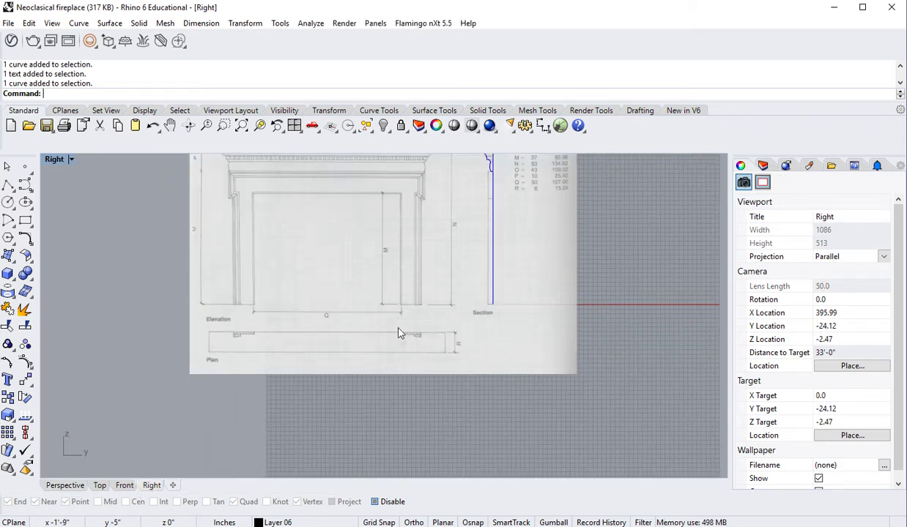
pyautogui.click(763, 166)
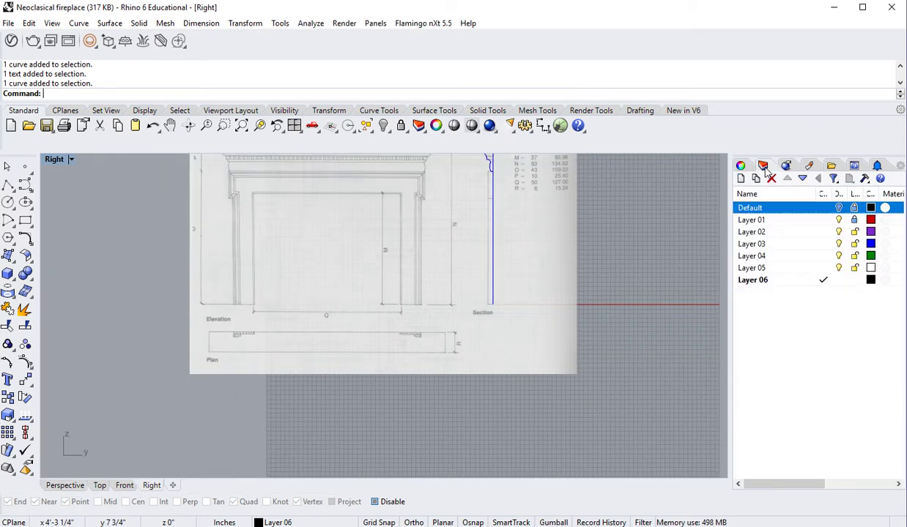
pyautogui.doubleClick(791, 237)
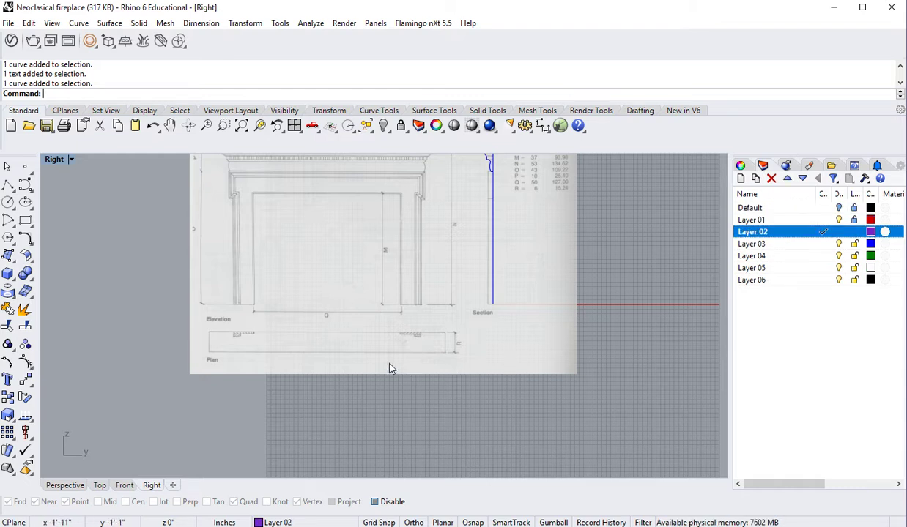
# Draw a corner-to-corner rectangle tracing the full outline of the plan on the reference drawing.
pyautogui.scroll(5, 351, 366)
pyautogui.scroll(-6, 323, 373)
pyautogui.moveTo(329, 427); pyautogui.dragTo(376, 428, button='right')
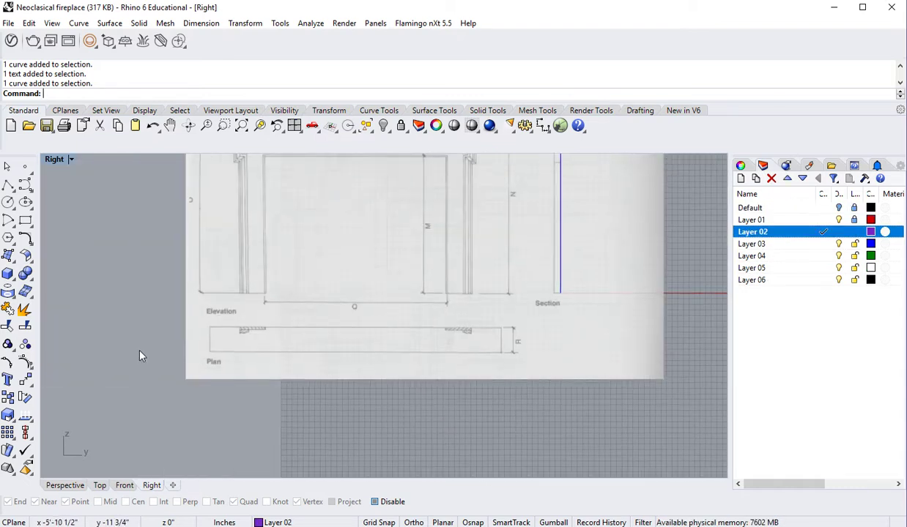
pyautogui.click(31, 220)
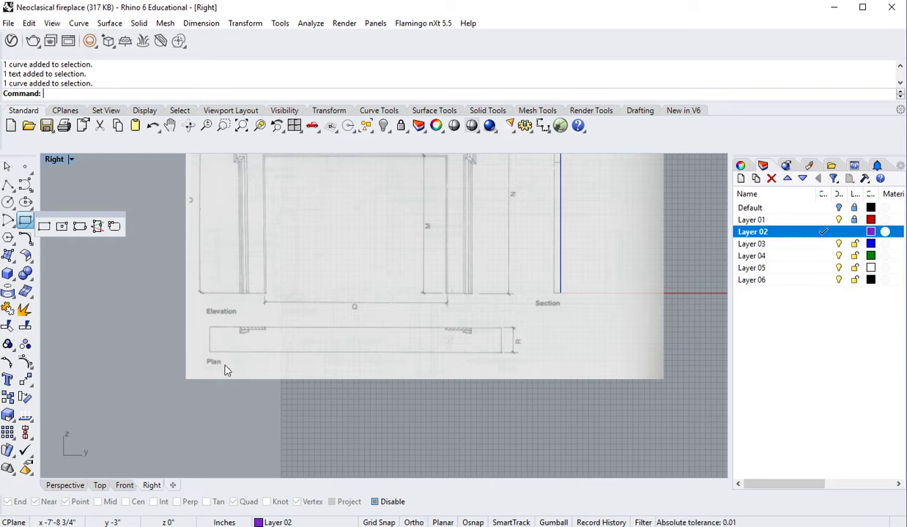
pyautogui.click(44, 227)
pyautogui.scroll(5, 234, 336)
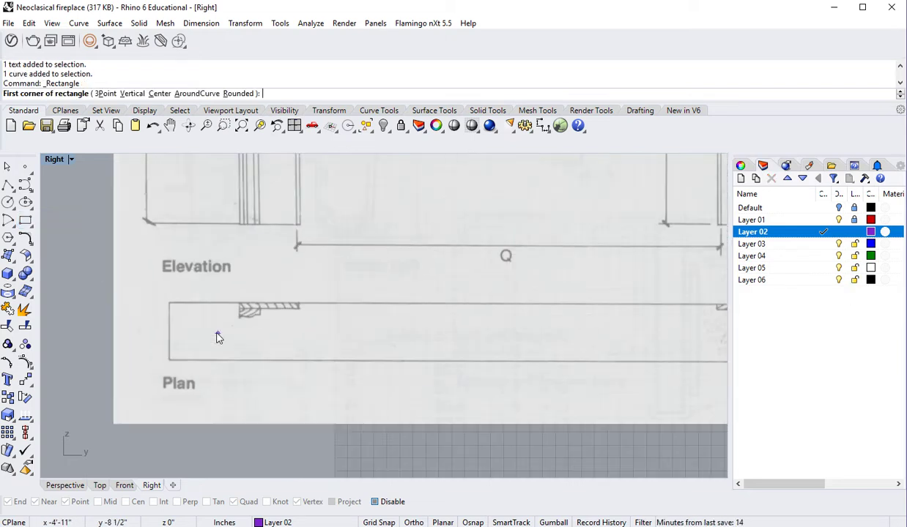
pyautogui.click(147, 289)
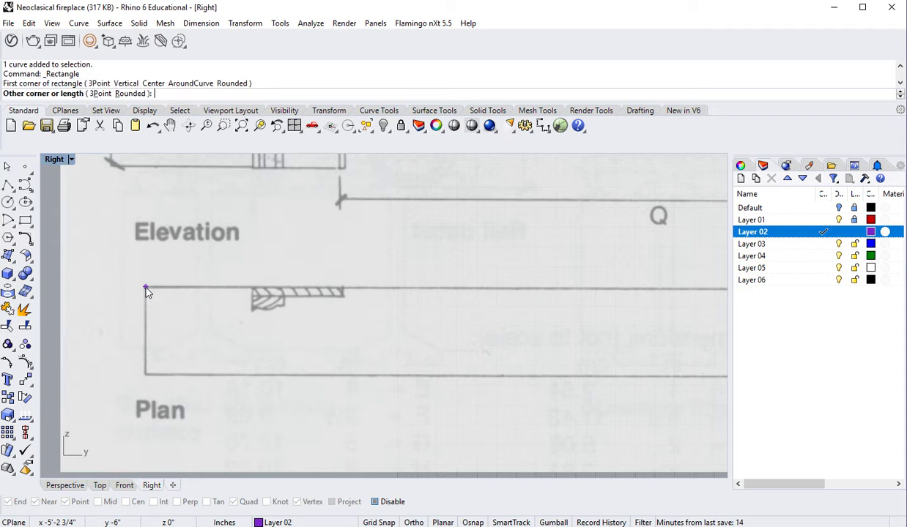
pyautogui.moveTo(639, 389); pyautogui.dragTo(396, 378, button='right')
pyautogui.scroll(-4, 458, 375)
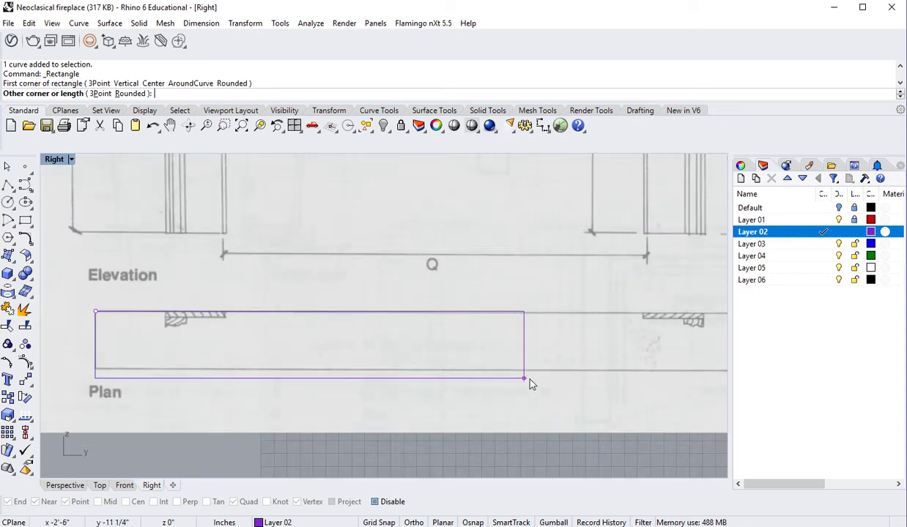
pyautogui.moveTo(662, 369); pyautogui.dragTo(275, 395, button='right')
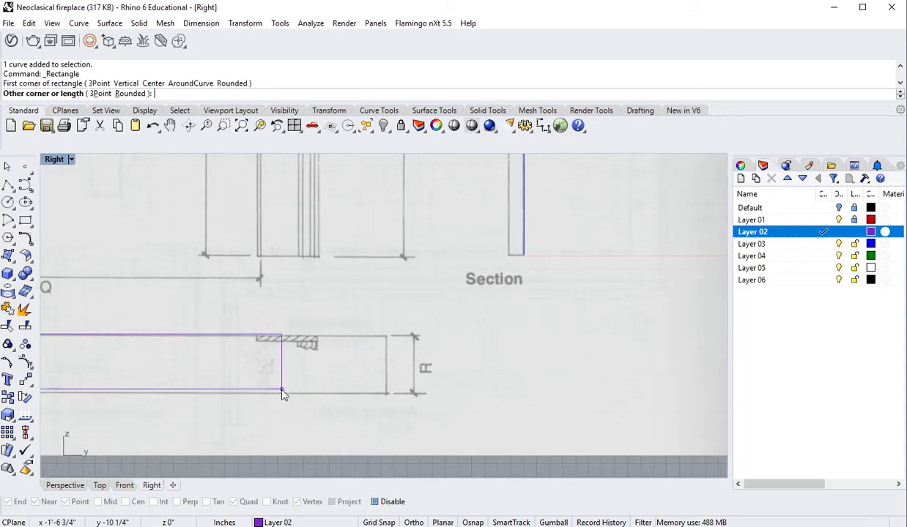
pyautogui.click(387, 394)
pyautogui.scroll(-4, 360, 384)
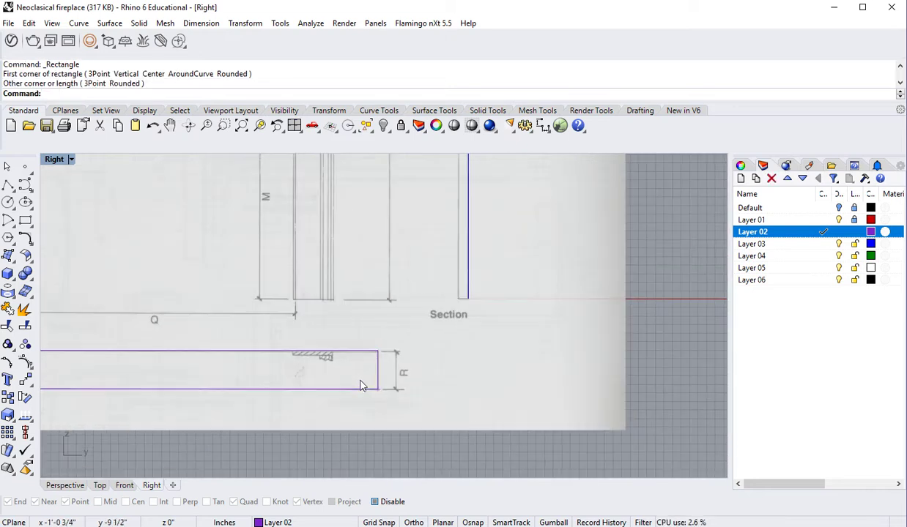
# Draw a rectangle around the long thin hatched strip of the pilaster section at the plan's left end.
pyautogui.moveTo(359, 383); pyautogui.dragTo(578, 426, button='right')
pyautogui.moveTo(66, 299); pyautogui.dragTo(126, 293, button='right')
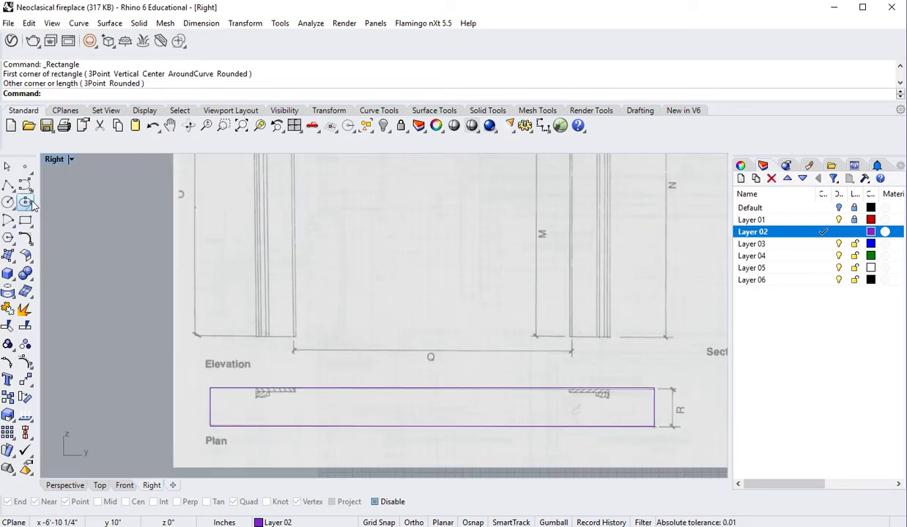
pyautogui.click(9, 186)
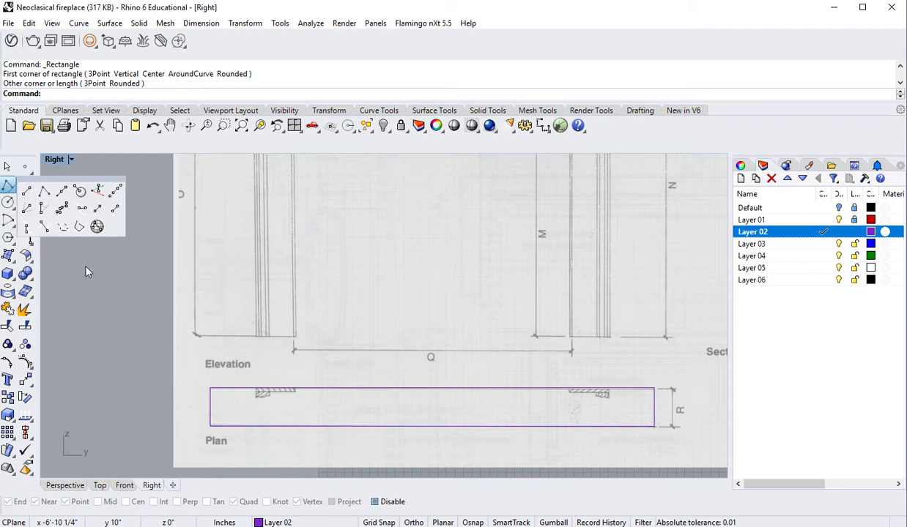
pyautogui.scroll(6, 275, 394)
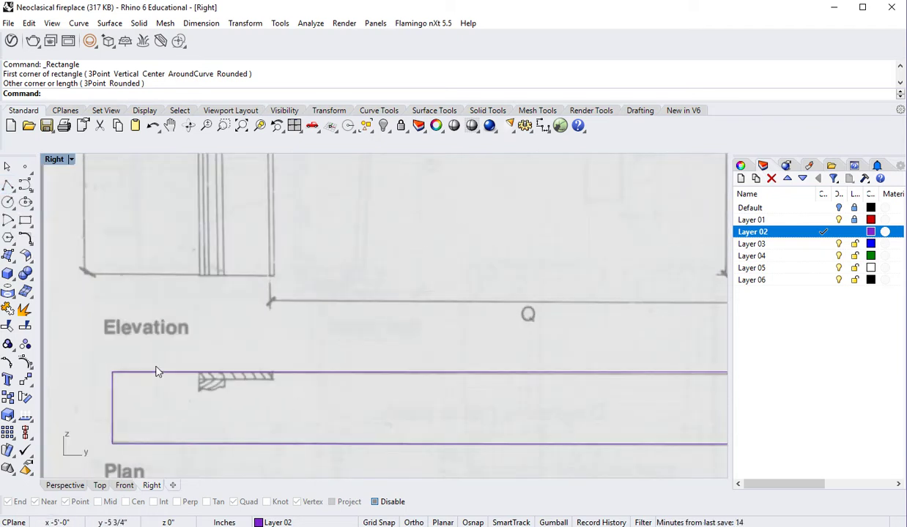
pyautogui.click(24, 222)
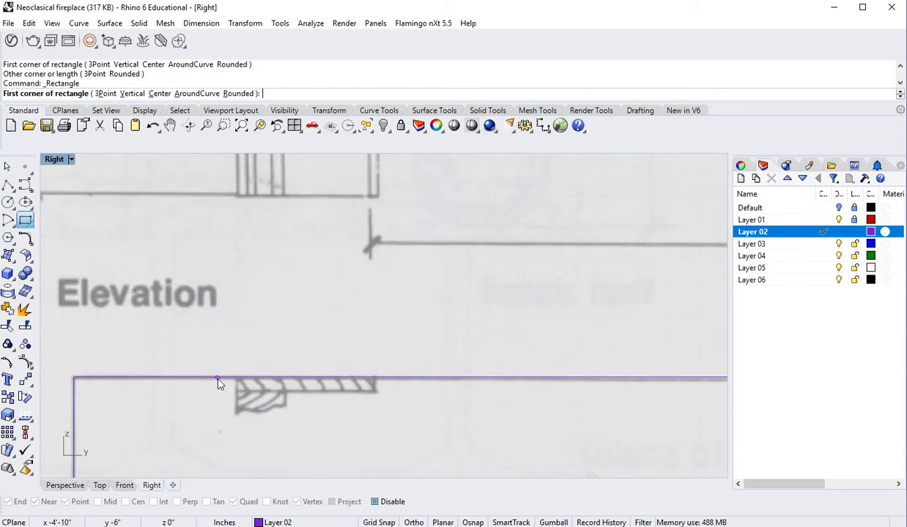
pyautogui.scroll(3, 235, 373)
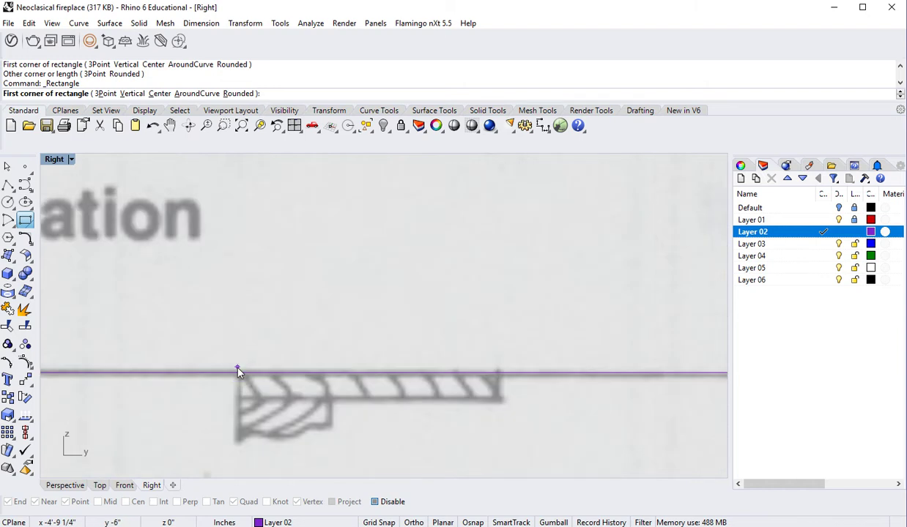
pyautogui.click(237, 372)
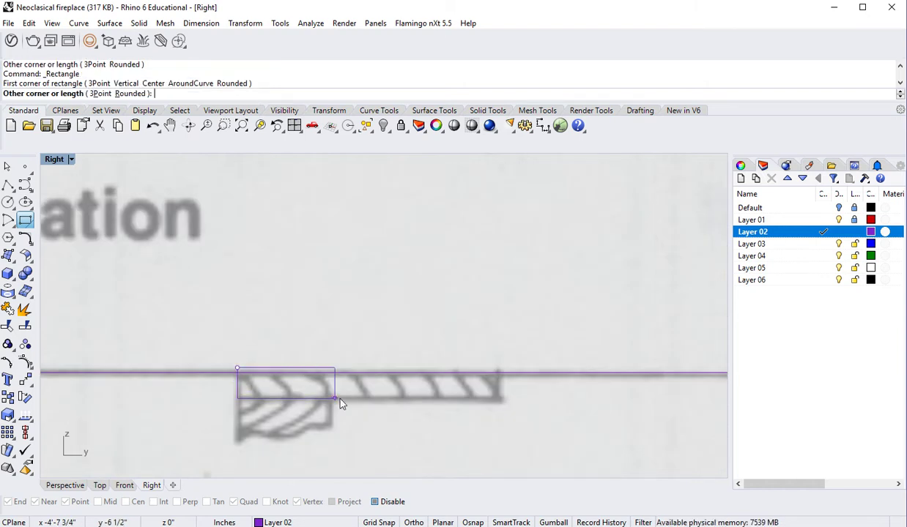
pyautogui.click(501, 400)
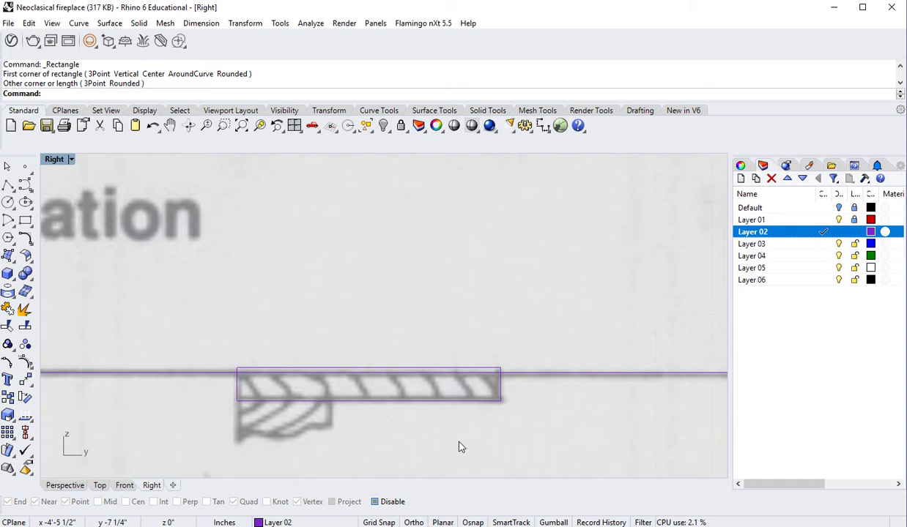
pyautogui.moveTo(457, 446); pyautogui.dragTo(474, 410, button='right')
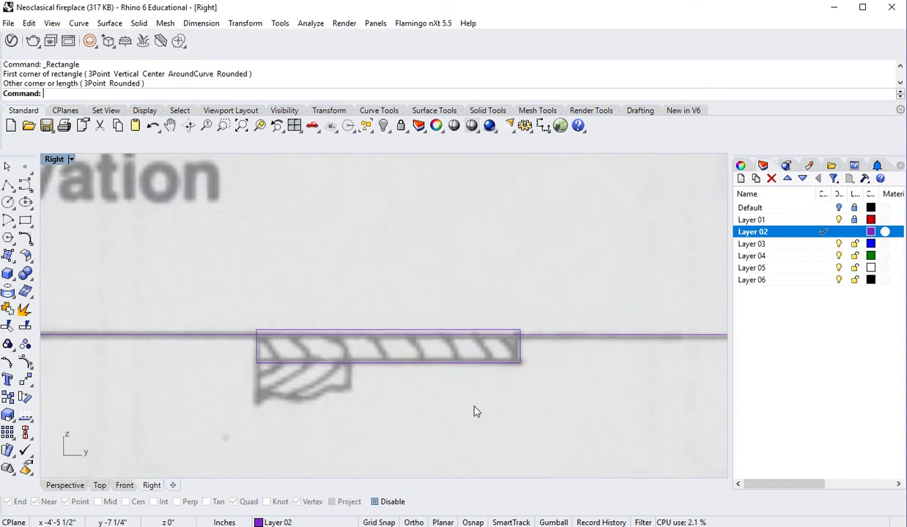
# Turn on object snapping and switch off the End snap for tracing the pilaster moulding.
pyautogui.click(25, 223)
pyautogui.click(8, 186)
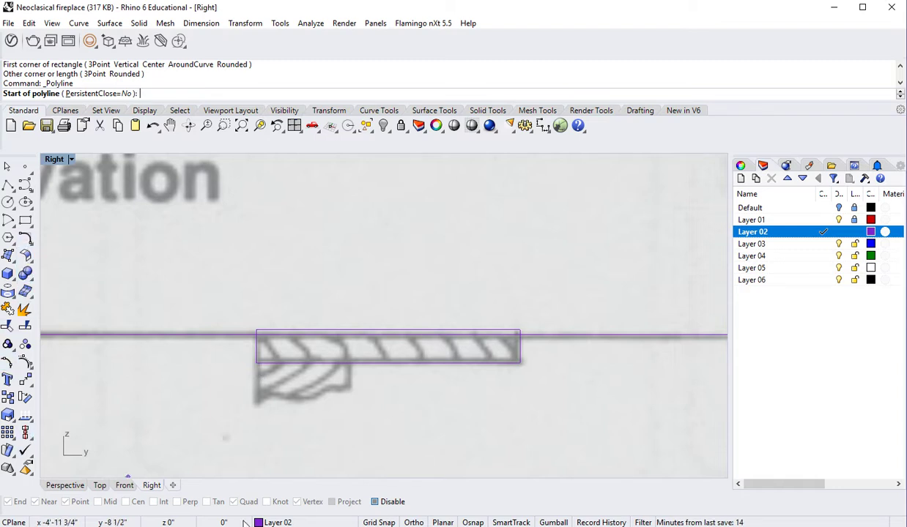
pyautogui.click(374, 501)
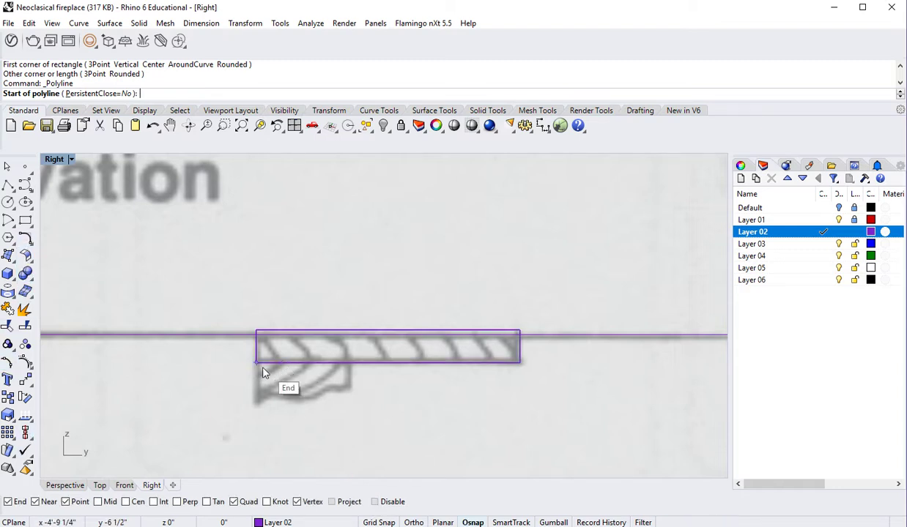
pyautogui.scroll(4, 260, 367)
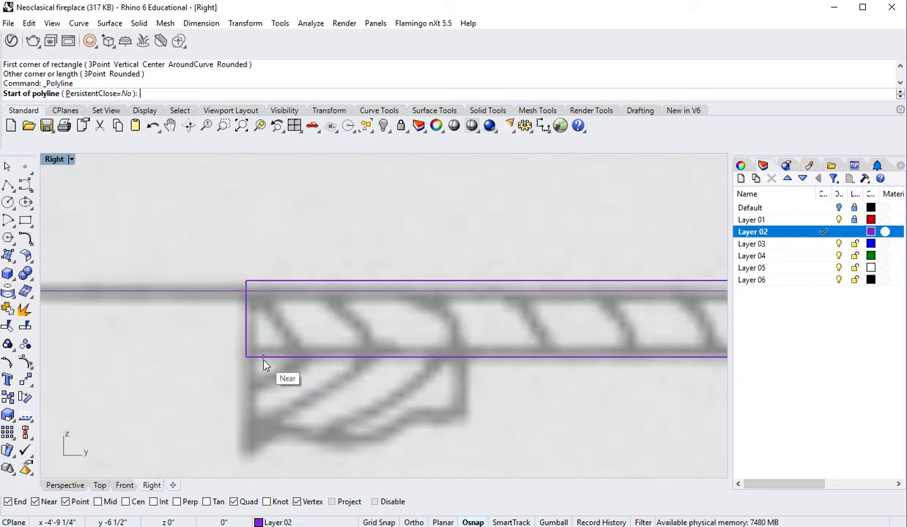
pyautogui.click(256, 360)
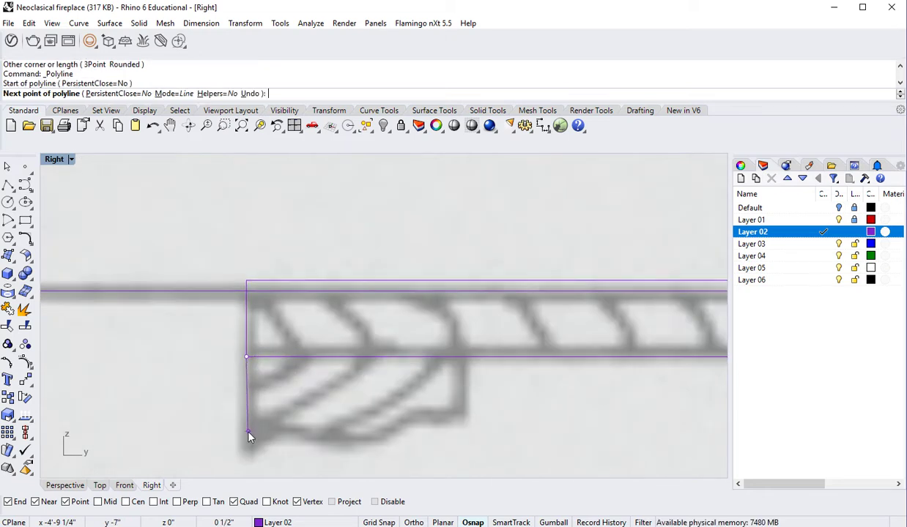
pyautogui.press('Escape')
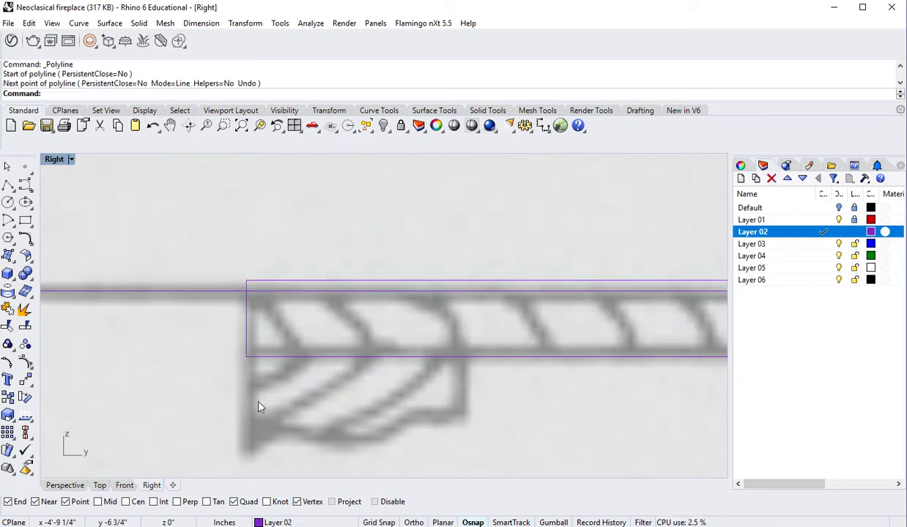
pyautogui.click(8, 501)
pyautogui.click(36, 501)
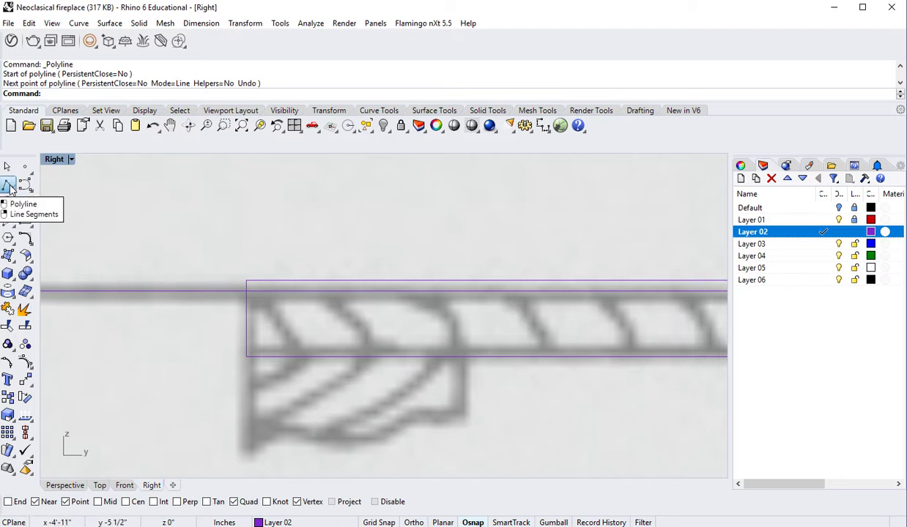
# Draw two vertical lines down from the hatched strip's lower edge, tracing both sides of the pilaster moulding section.
pyautogui.click(11, 190)
pyautogui.click(20, 187)
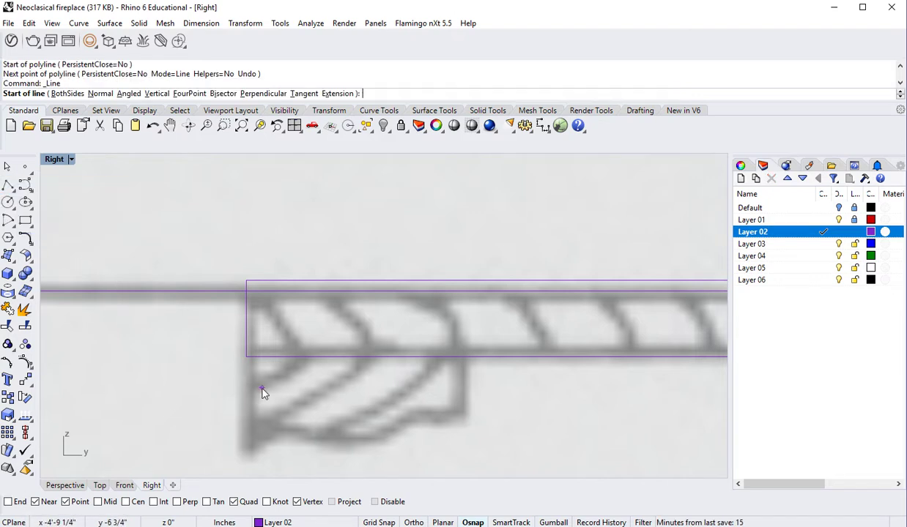
pyautogui.click(249, 350)
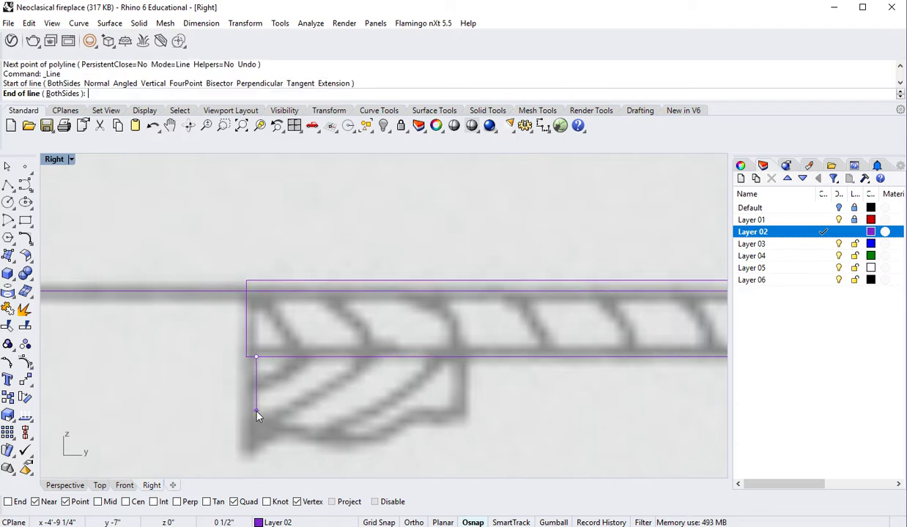
pyautogui.press('shift')
pyautogui.keyDown('shift'); pyautogui.click(254, 452); pyautogui.keyUp('shift')
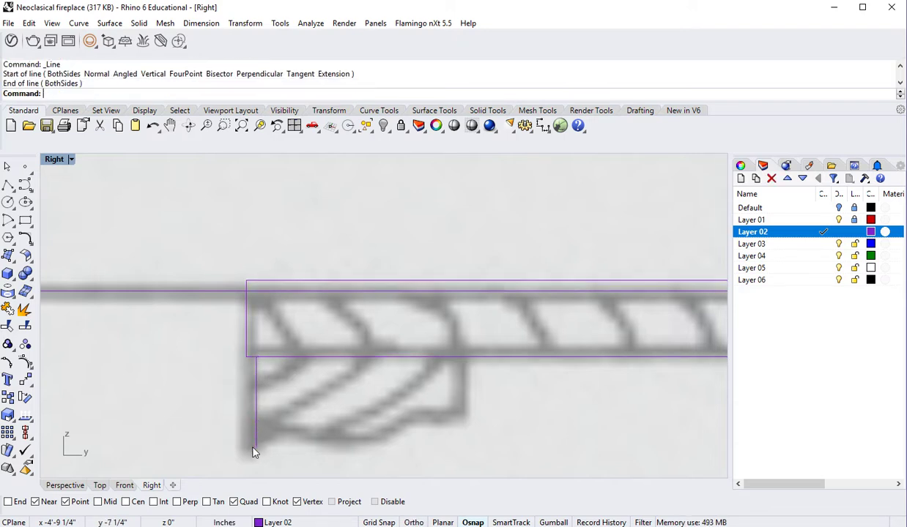
pyautogui.press('Return')
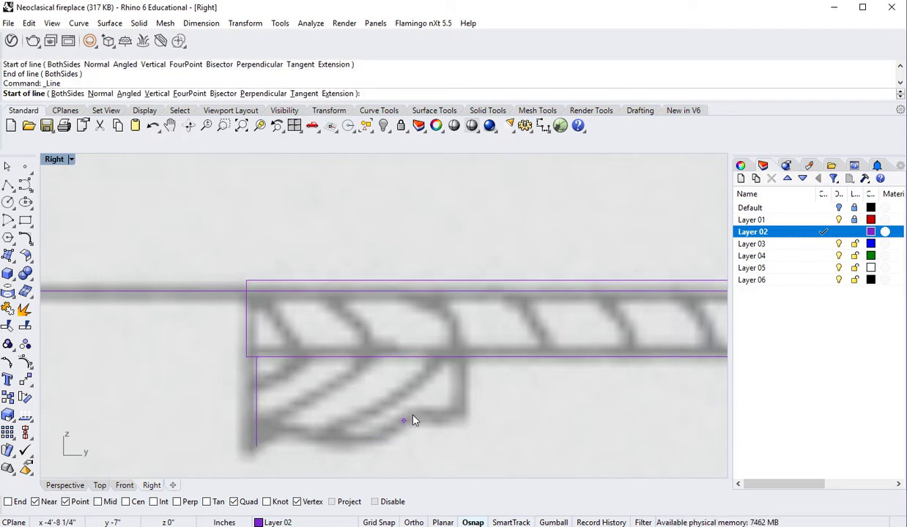
pyautogui.click(462, 359)
pyautogui.press('shift')
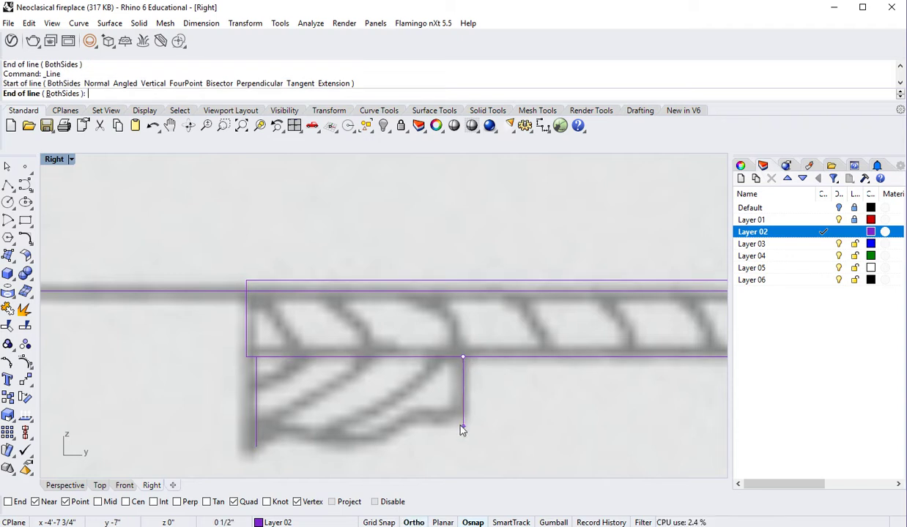
pyautogui.click(462, 411)
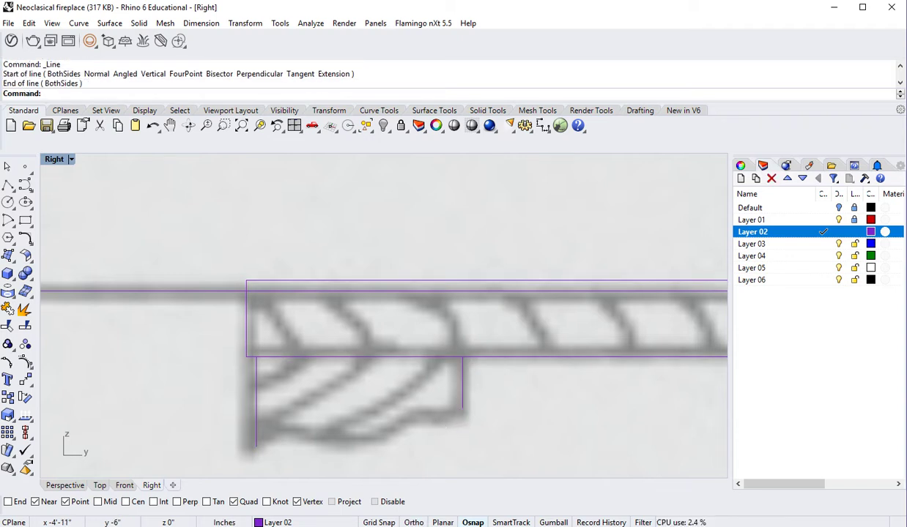
# Draw a degree-3 control point curve tracing the moulding's wavy lower profile between the lower ends of the two side lines.
pyautogui.click(25, 184)
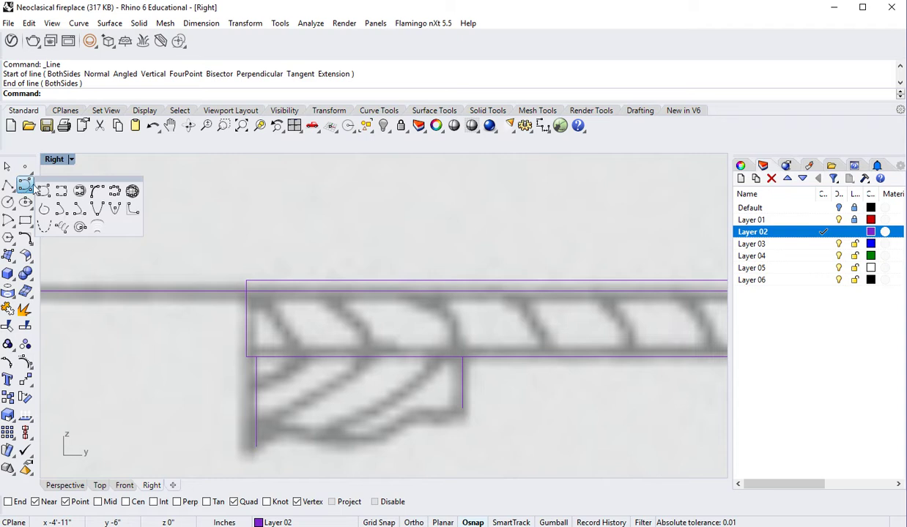
pyautogui.click(43, 190)
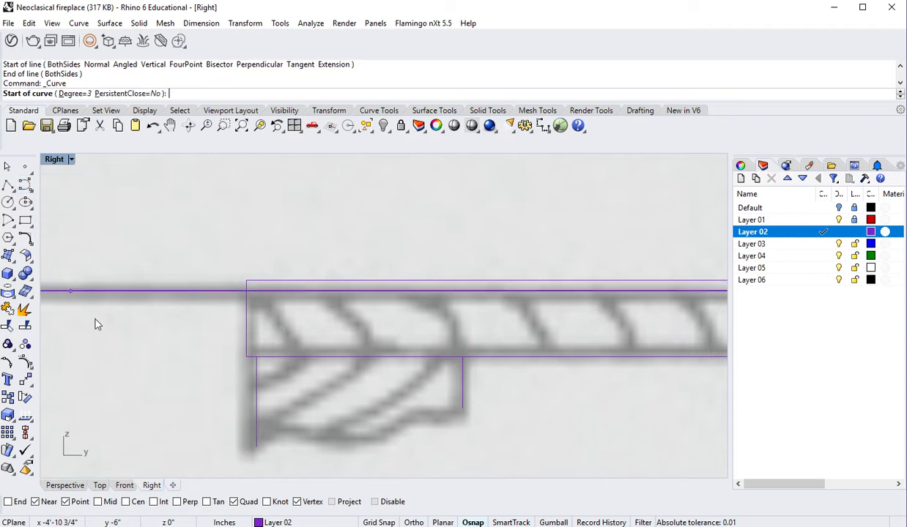
pyautogui.click(255, 447)
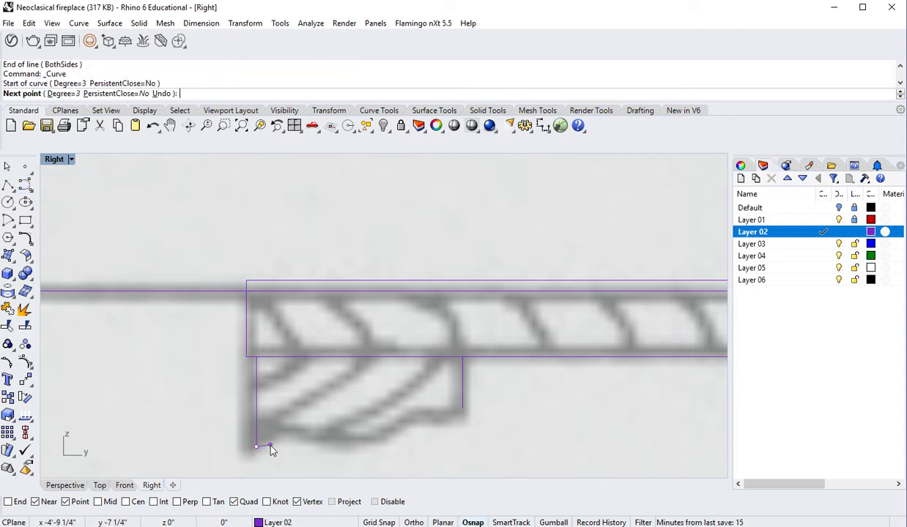
pyautogui.scroll(1, 270, 446)
pyautogui.click(269, 446)
pyautogui.click(276, 424)
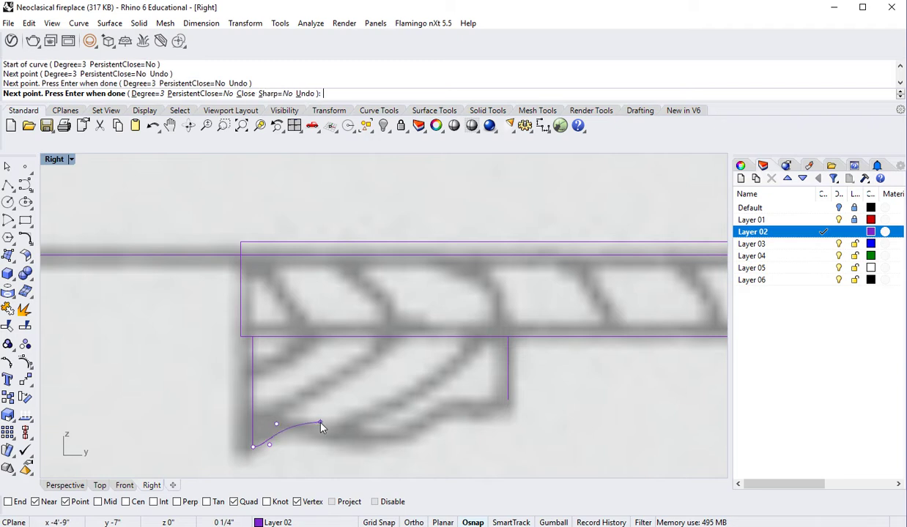
pyautogui.click(320, 423)
pyautogui.click(327, 442)
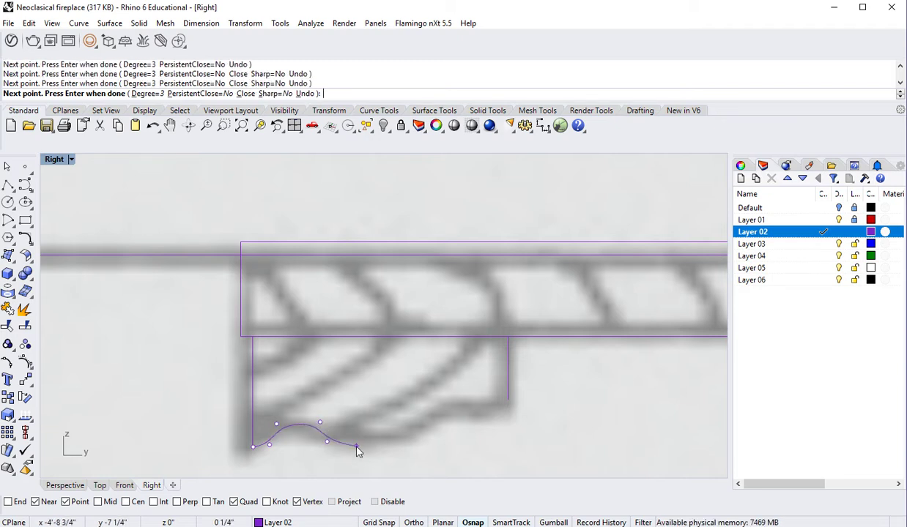
pyautogui.press('shift')
pyautogui.click(338, 443)
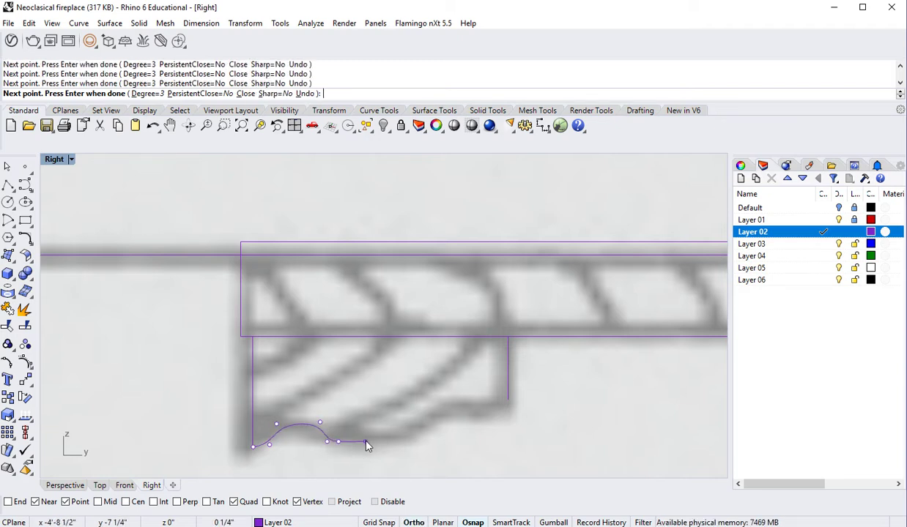
pyautogui.click(415, 441)
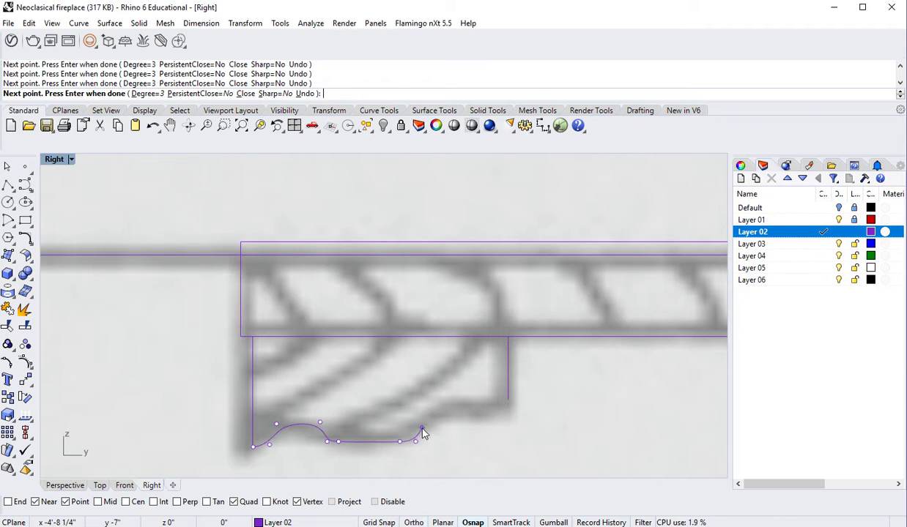
pyautogui.click(422, 427)
pyautogui.click(439, 403)
pyautogui.click(455, 402)
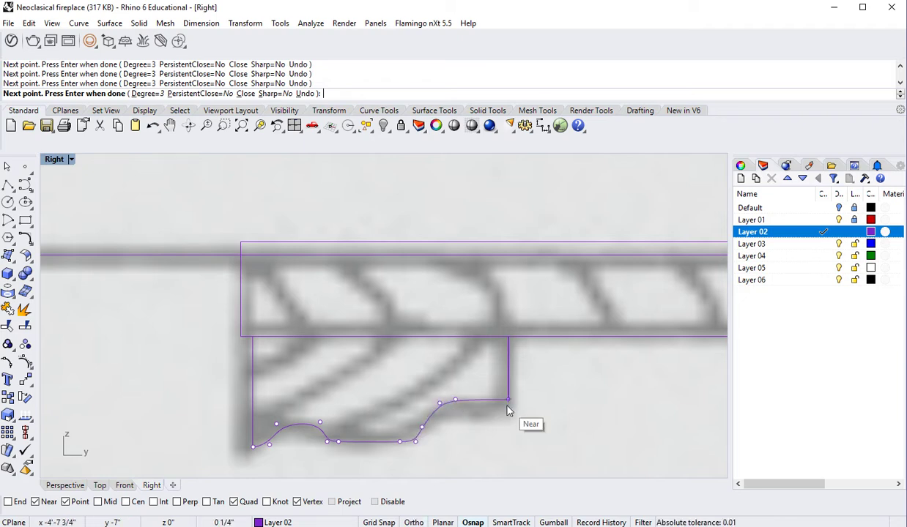
pyautogui.click(516, 405)
pyautogui.press('Return')
# Join the profile curve and the two side lines into one open moulding curve.
pyautogui.scroll(-2, 573, 449)
pyautogui.moveTo(576, 452); pyautogui.dragTo(384, 421)
pyautogui.moveTo(584, 461); pyautogui.dragTo(362, 414)
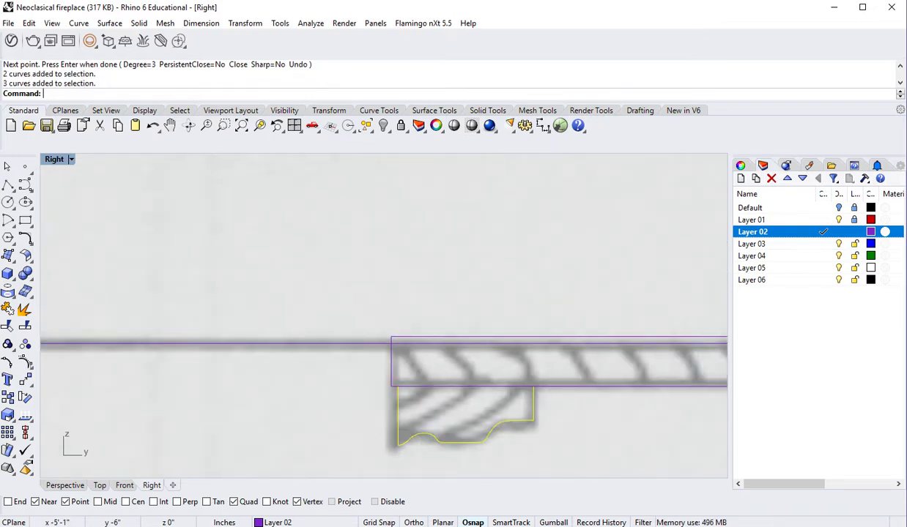
pyautogui.click(8, 309)
# Mirror the strip rectangle and moulding curve to the plan's other end about a vertical axis through the outline's midpoint, using the Mid snap.
pyautogui.scroll(-3, 410, 415)
pyautogui.moveTo(531, 449); pyautogui.dragTo(427, 398)
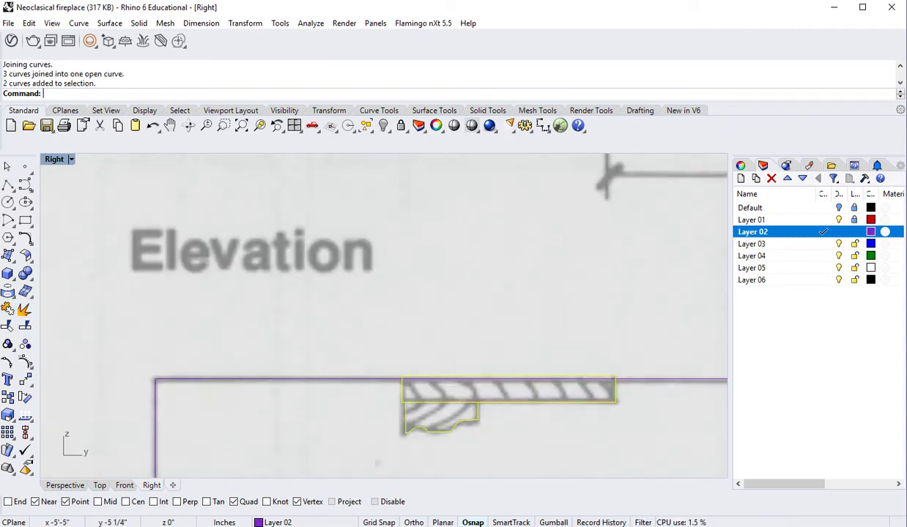
pyautogui.scroll(-10, 193, 380)
pyautogui.moveTo(437, 397); pyautogui.dragTo(244, 389, button='right')
pyautogui.scroll(-2, 344, 407)
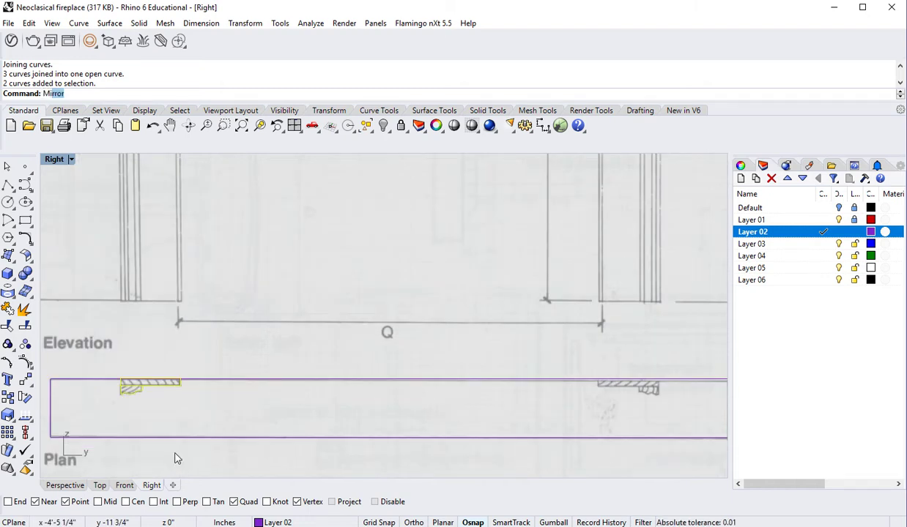
pyautogui.press('Return')
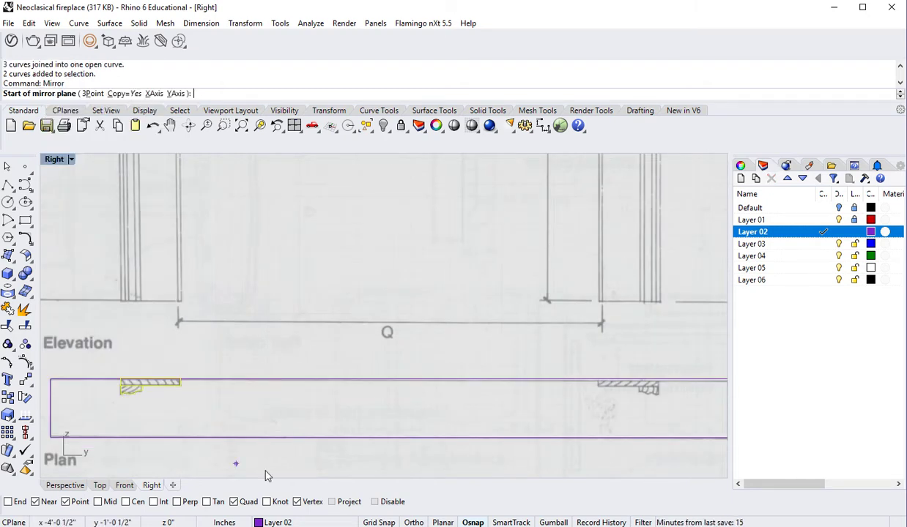
pyautogui.click(99, 502)
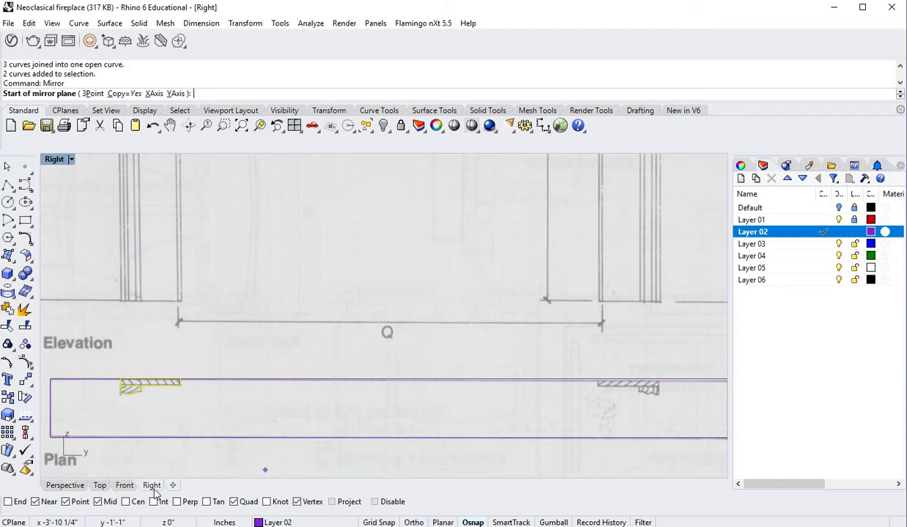
pyautogui.click(389, 379)
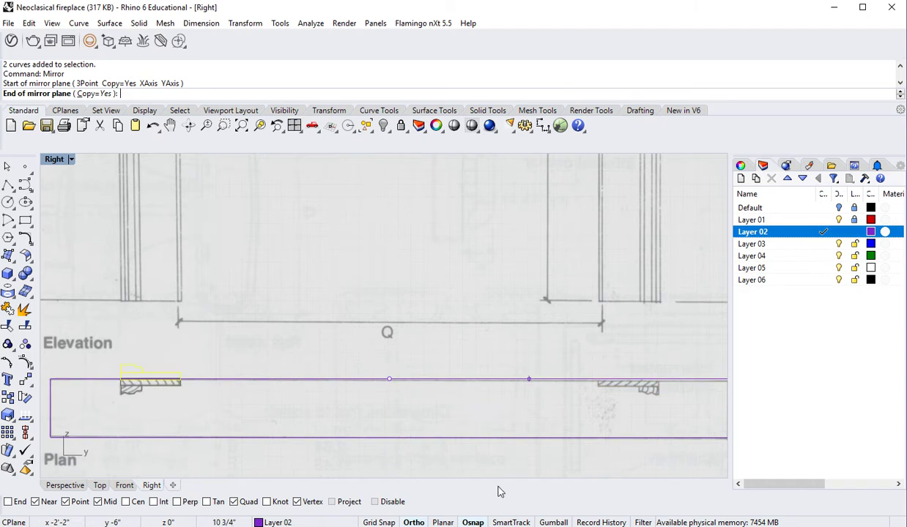
pyautogui.scroll(-2, 445, 457)
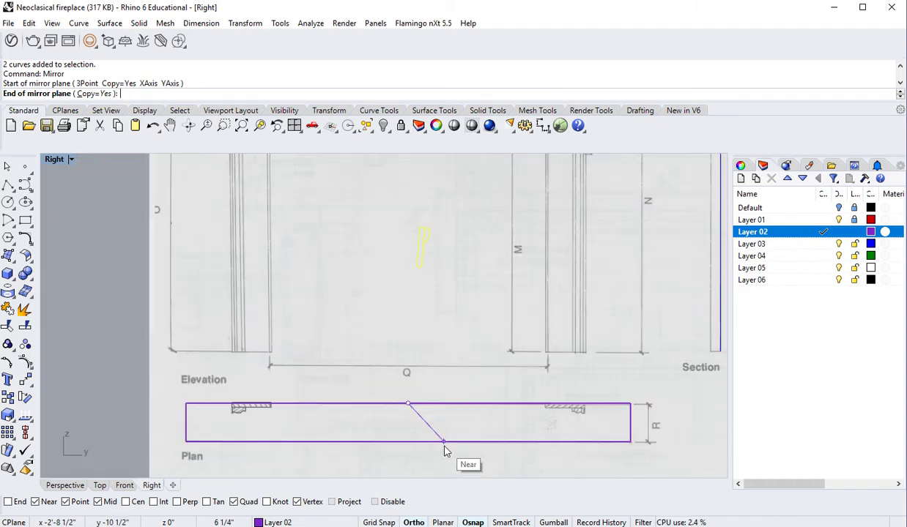
pyautogui.click(416, 479)
pyautogui.click(79, 400)
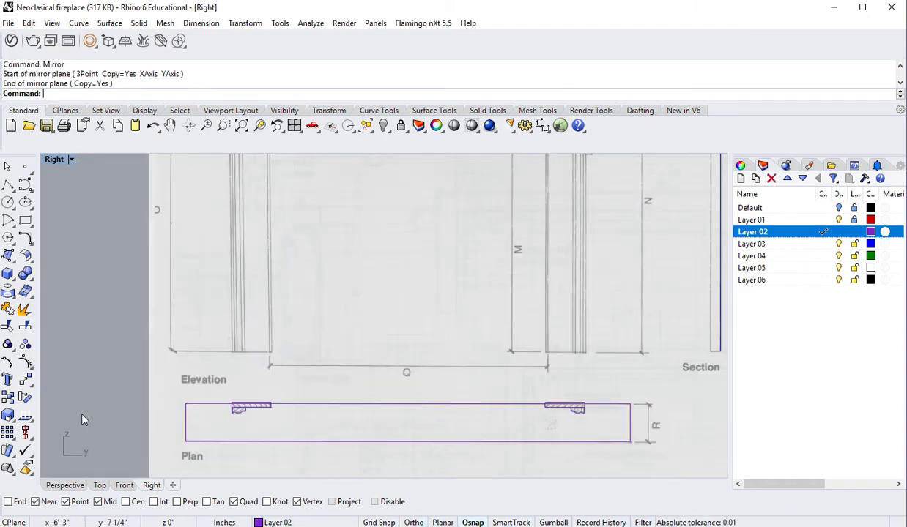
# In the Perspective view, turn on the Gumball and rotate all the plan curves 90 degrees about the plan's long axis to lie horizontal.
pyautogui.scroll(-3, 100, 418)
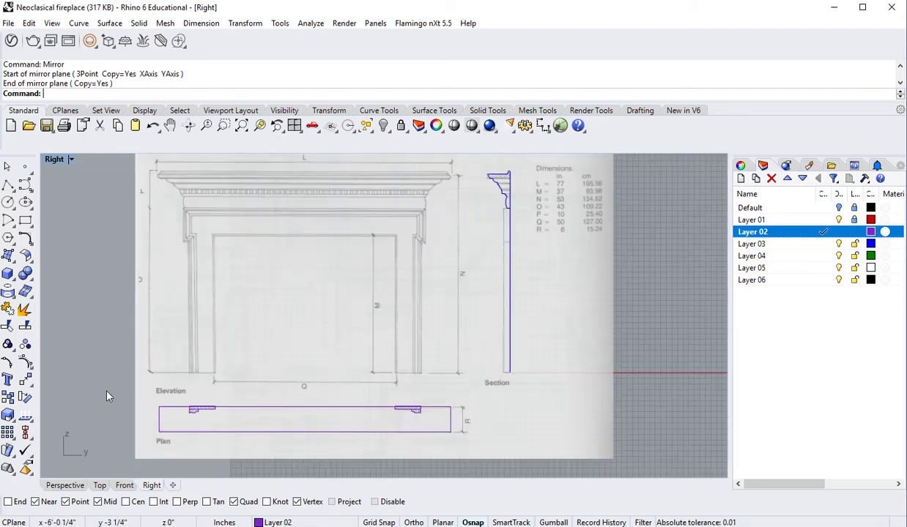
pyautogui.moveTo(108, 388)
pyautogui.mouseDown()
pyautogui.moveTo(150, 424)
pyautogui.moveTo(273, 449)
pyautogui.moveTo(477, 454)
pyautogui.mouseUp()
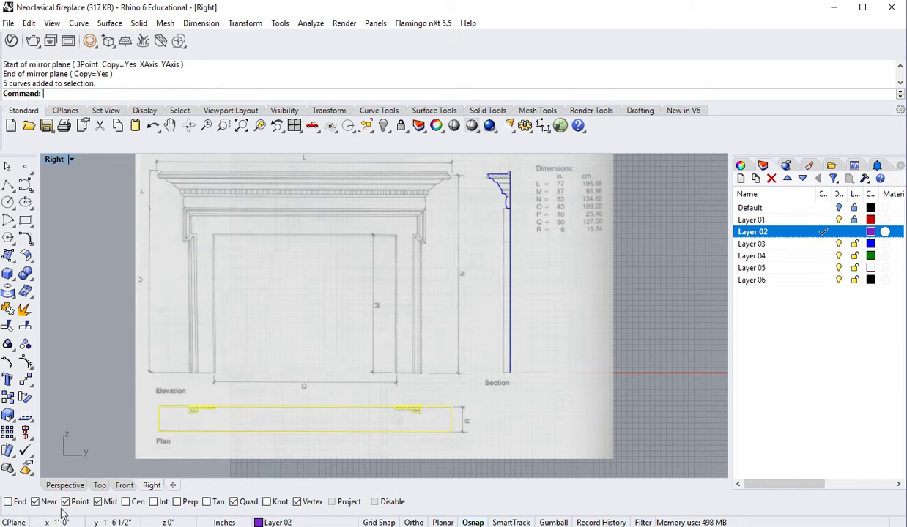
pyautogui.click(65, 486)
pyautogui.scroll(-5, 161, 435)
pyautogui.moveTo(164, 442); pyautogui.dragTo(90, 439, button='right')
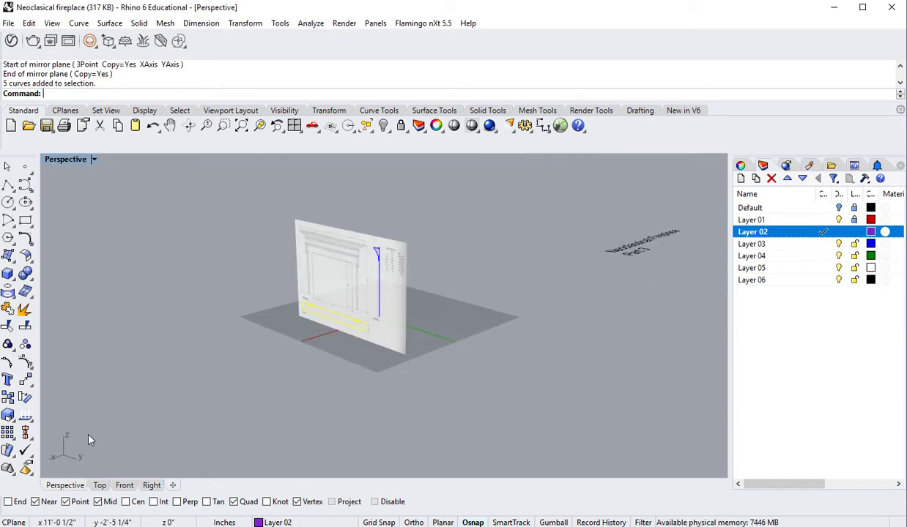
pyautogui.scroll(4, 301, 366)
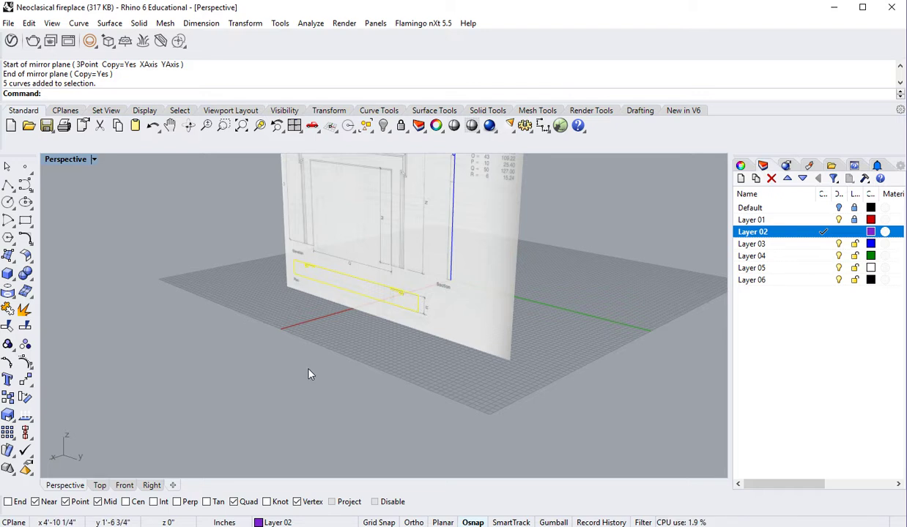
pyautogui.write('otate')
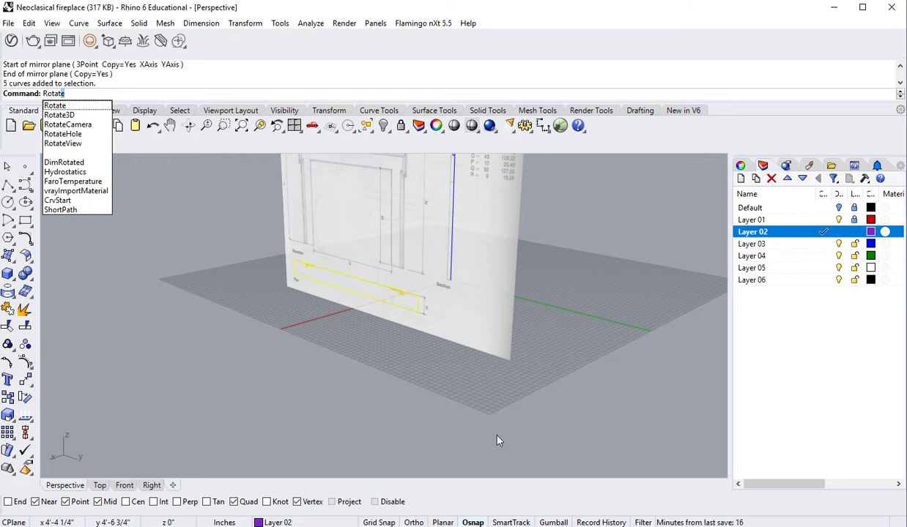
pyautogui.click(554, 522)
pyautogui.moveTo(378, 414); pyautogui.dragTo(379, 364, button='right')
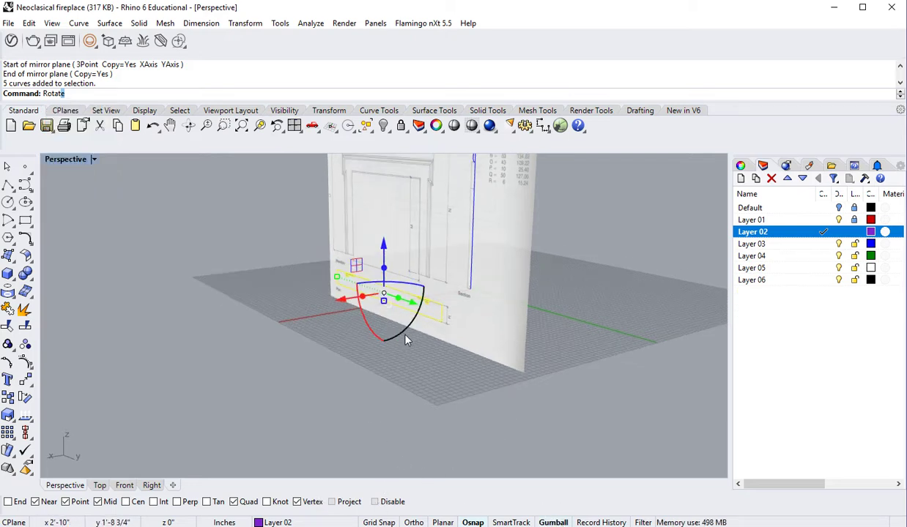
pyautogui.click(405, 339)
pyautogui.write('90')
pyautogui.press('Return')
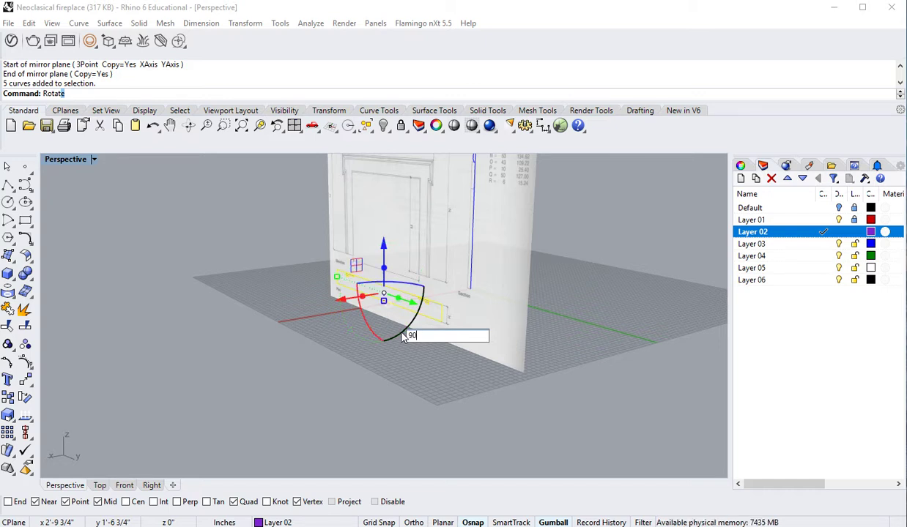
pyautogui.click(384, 355)
pyautogui.moveTo(384, 355); pyautogui.dragTo(393, 318, button='right')
pyautogui.scroll(5, 394, 300)
pyautogui.scroll(-3, 393, 298)
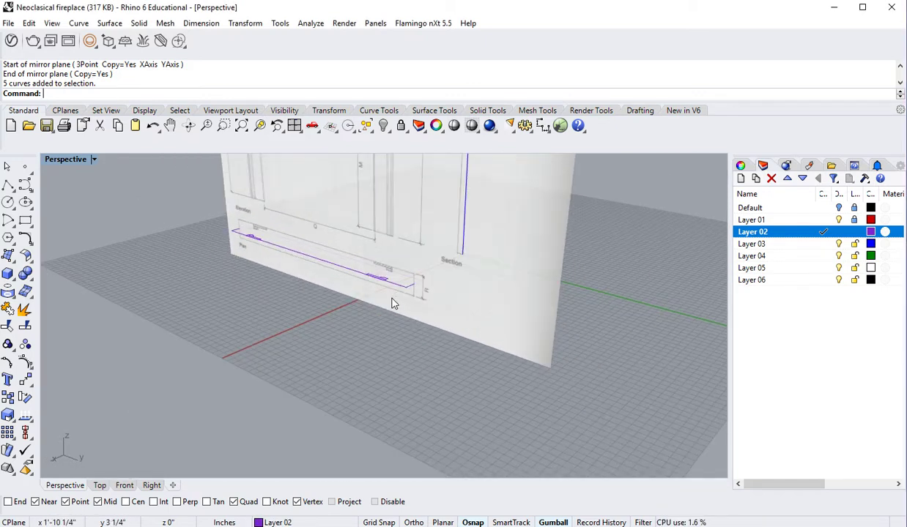
pyautogui.scroll(-3, 388, 305)
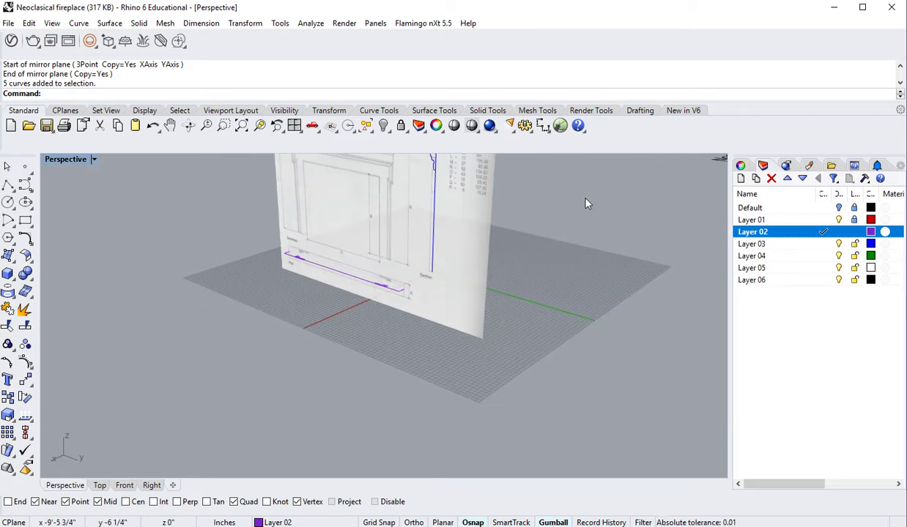
# Group the plan outline and both pilaster sections.
pyautogui.moveTo(489, 283); pyautogui.dragTo(202, 339, button='right')
pyautogui.moveTo(370, 344); pyautogui.dragTo(71, 288)
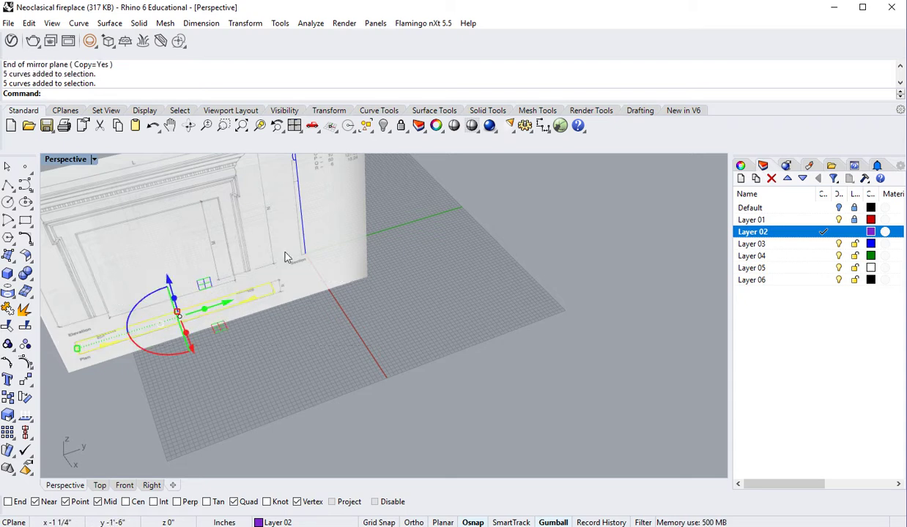
pyautogui.click(7, 345)
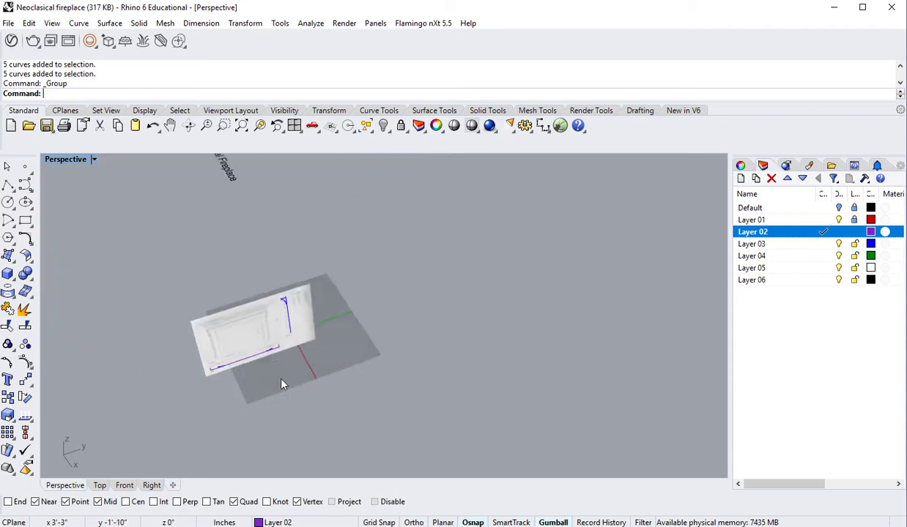
# Turn on the Default layer to show the reference drawing on the perpendicular plane.
pyautogui.scroll(-5, 282, 370)
pyautogui.moveTo(275, 377); pyautogui.dragTo(280, 346, button='right')
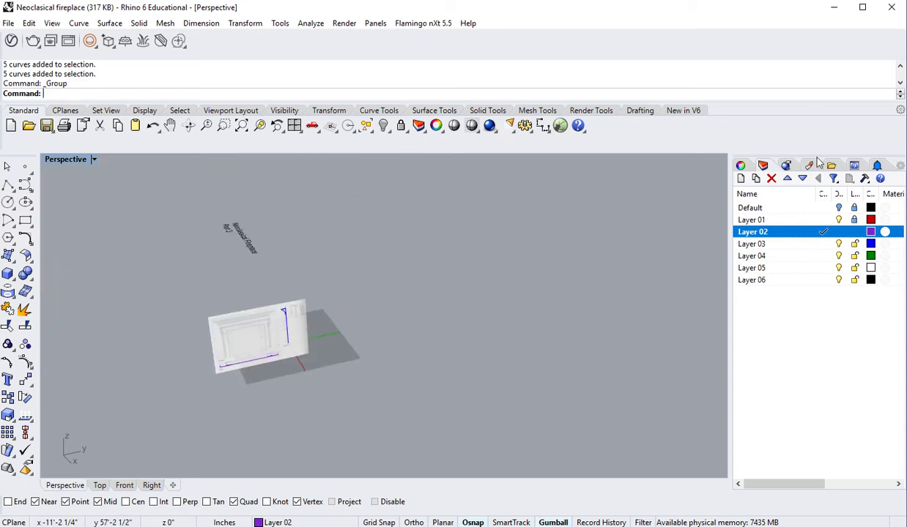
pyautogui.click(837, 208)
pyautogui.moveTo(216, 385); pyautogui.dragTo(283, 386, button='right')
pyautogui.scroll(6, 282, 385)
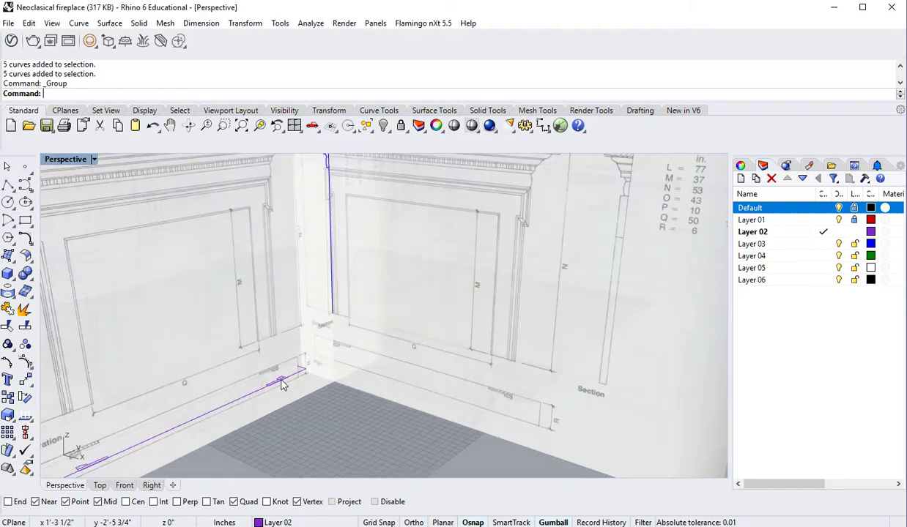
# Examine how the horizontal plan curves sit relative to both perpendicular reference drawings and the elevation's base.
pyautogui.scroll(-5, 291, 381)
pyautogui.moveTo(278, 380); pyautogui.dragTo(318, 396, button='right')
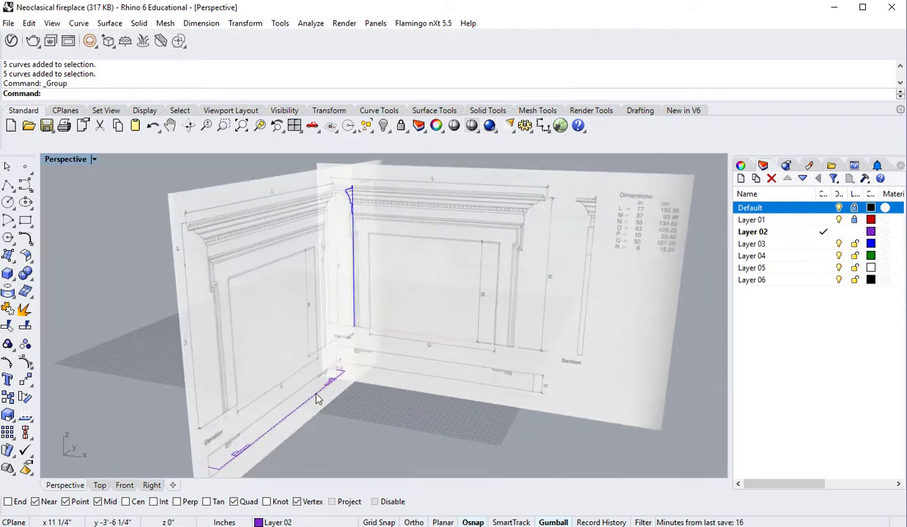
pyautogui.scroll(4, 357, 337)
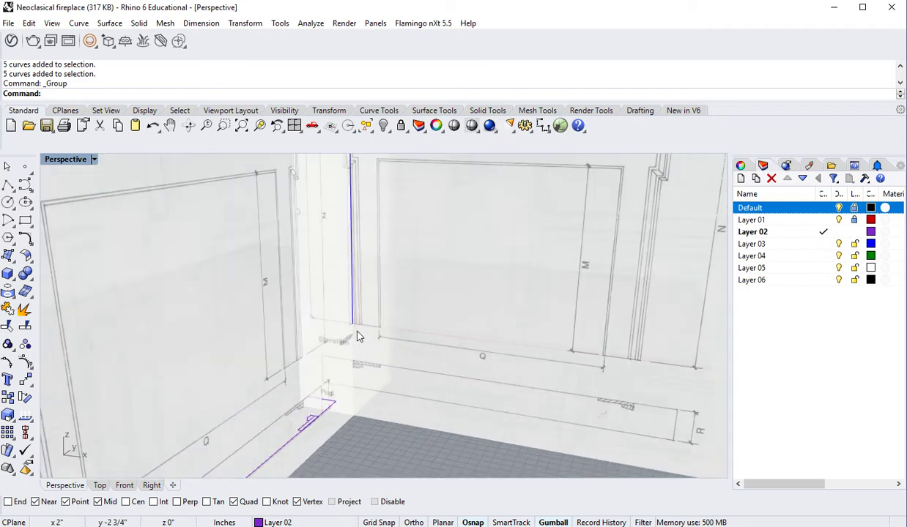
pyautogui.scroll(-5, 357, 336)
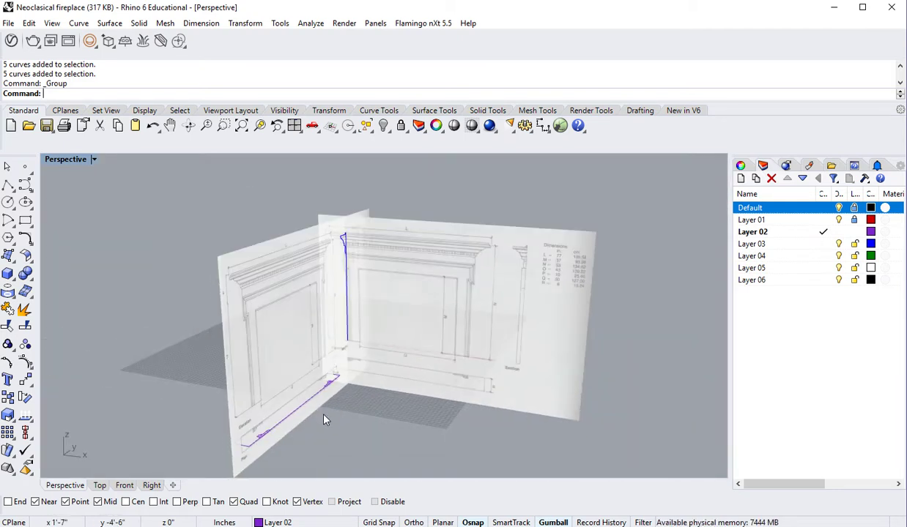
pyautogui.scroll(-1, 327, 420)
pyautogui.moveTo(327, 420); pyautogui.dragTo(378, 394, button='right')
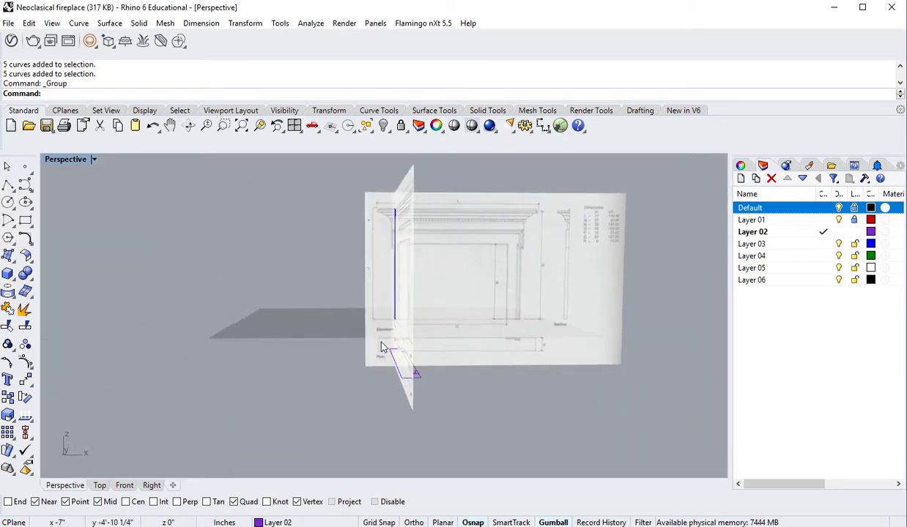
pyautogui.scroll(5, 378, 345)
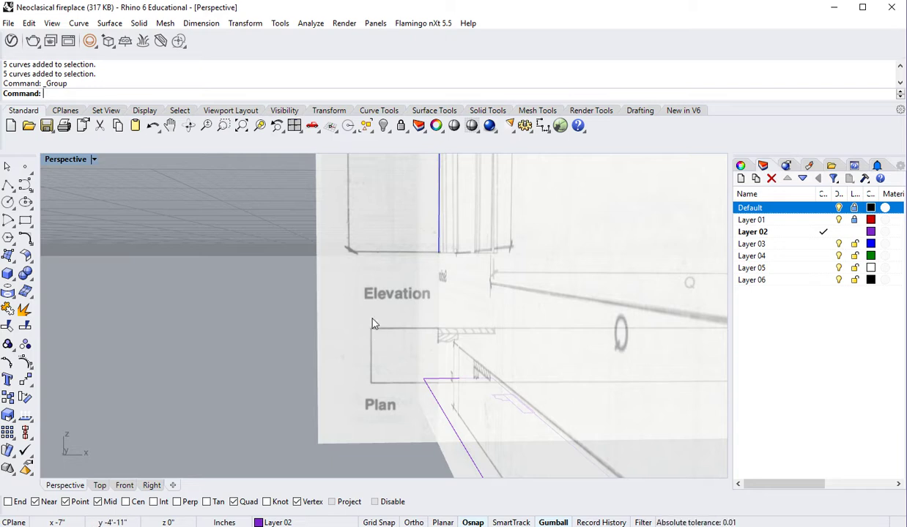
pyautogui.scroll(-13, 391, 304)
pyautogui.moveTo(391, 306)
pyautogui.mouseDown(button='right')
pyautogui.moveTo(387, 330)
pyautogui.moveTo(400, 331)
pyautogui.moveTo(377, 307)
pyautogui.mouseUp(button='right')
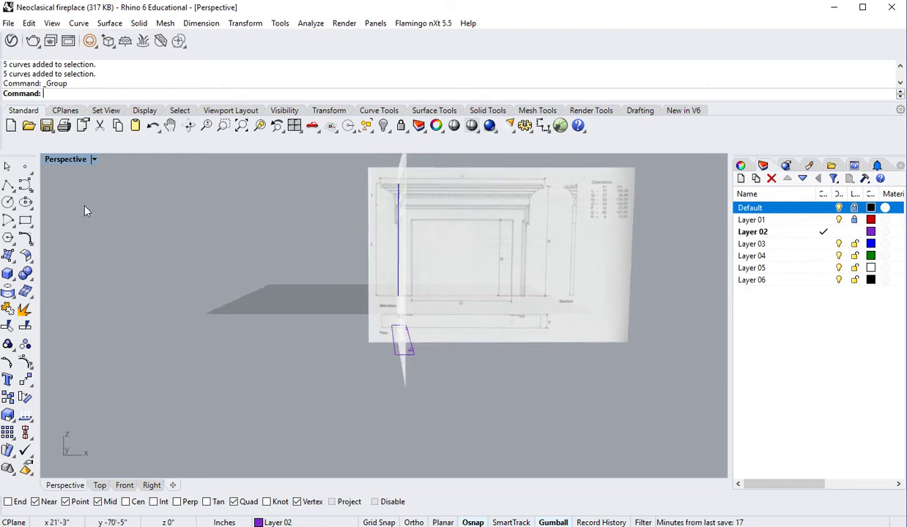
# Hide Layer 01 and, in the Front view, place a point at the upper-left corner of the reference drawing's plan outline.
pyautogui.click(23, 166)
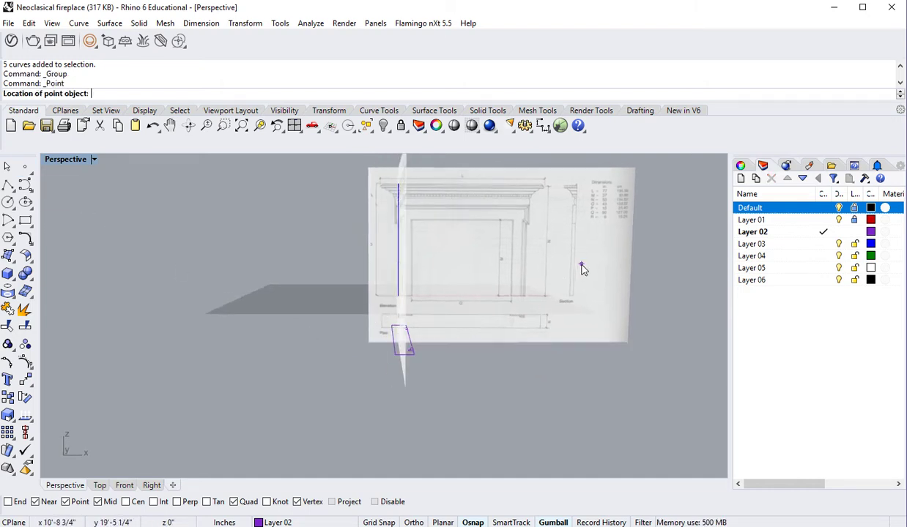
pyautogui.click(813, 220)
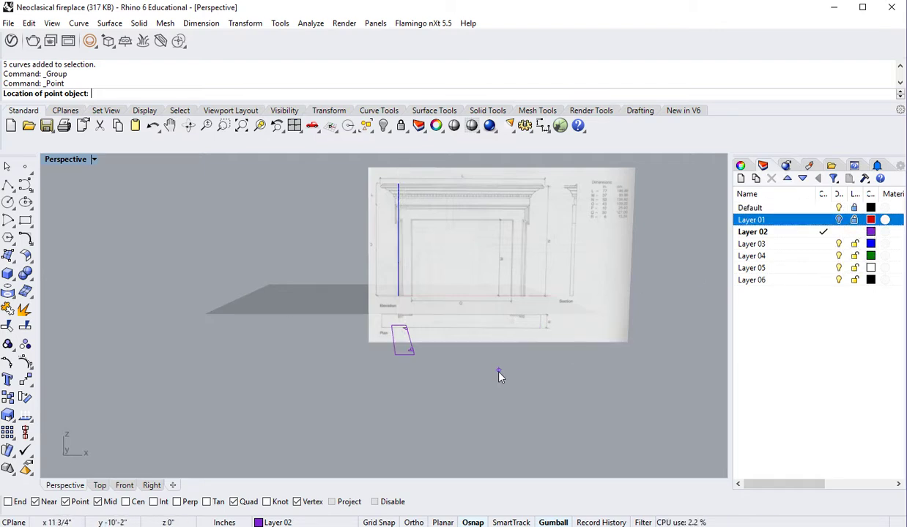
pyautogui.click(151, 486)
pyautogui.click(125, 486)
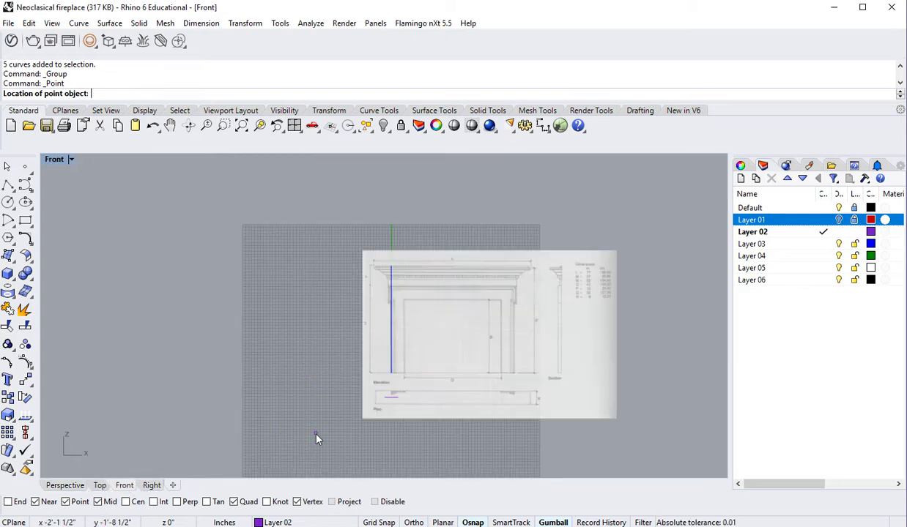
pyautogui.moveTo(370, 410); pyautogui.dragTo(307, 414, button='right')
pyautogui.scroll(5, 301, 402)
pyautogui.scroll(5, 321, 399)
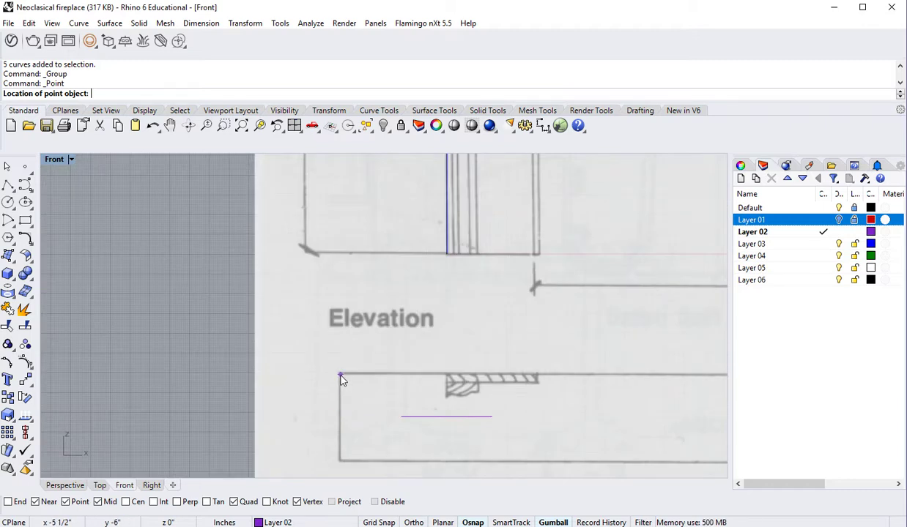
pyautogui.click(340, 375)
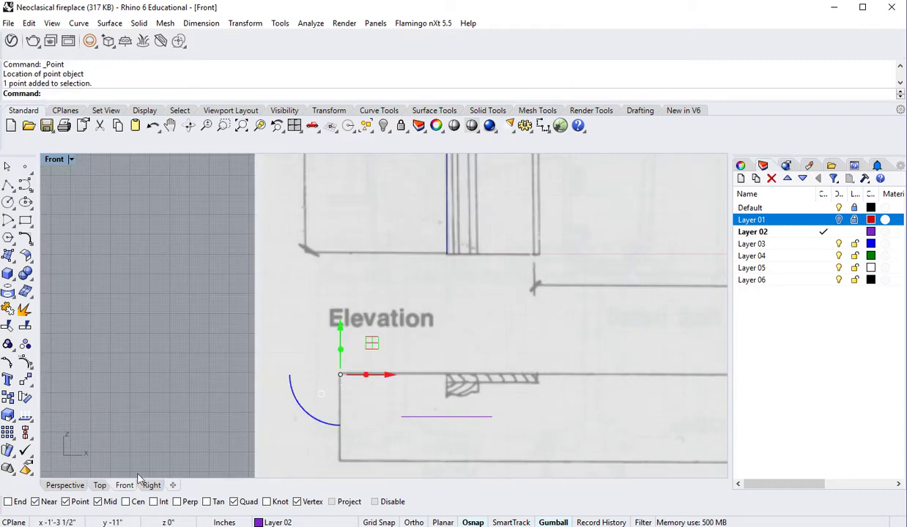
# In the Perspective view, extrude the corner point vertically with the Gumball into a line reaching above the top of the drawing.
pyautogui.click(65, 485)
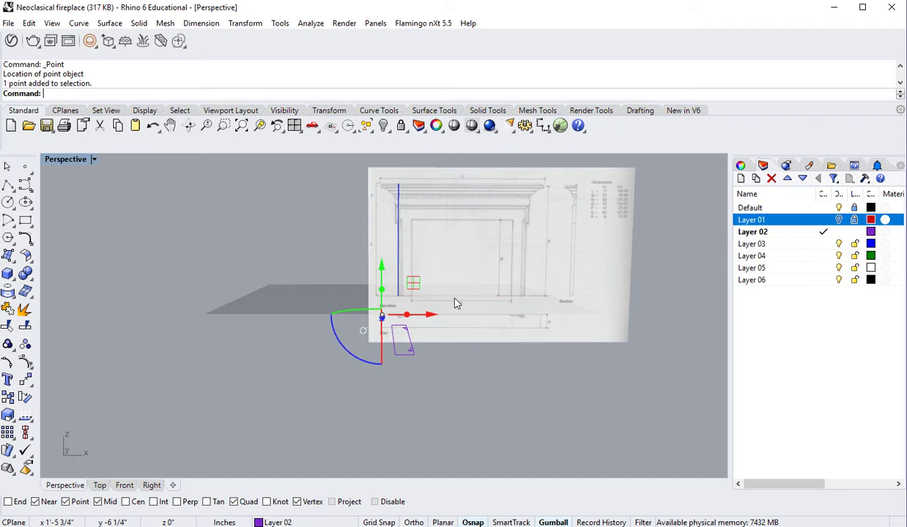
pyautogui.scroll(-2, 439, 301)
pyautogui.moveTo(424, 313); pyautogui.dragTo(403, 366, button='right')
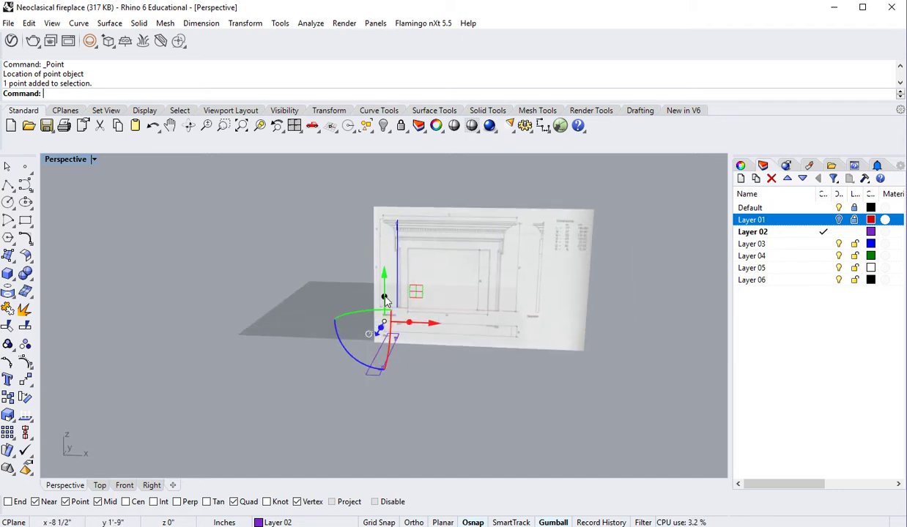
pyautogui.moveTo(382, 297); pyautogui.dragTo(384, 177)
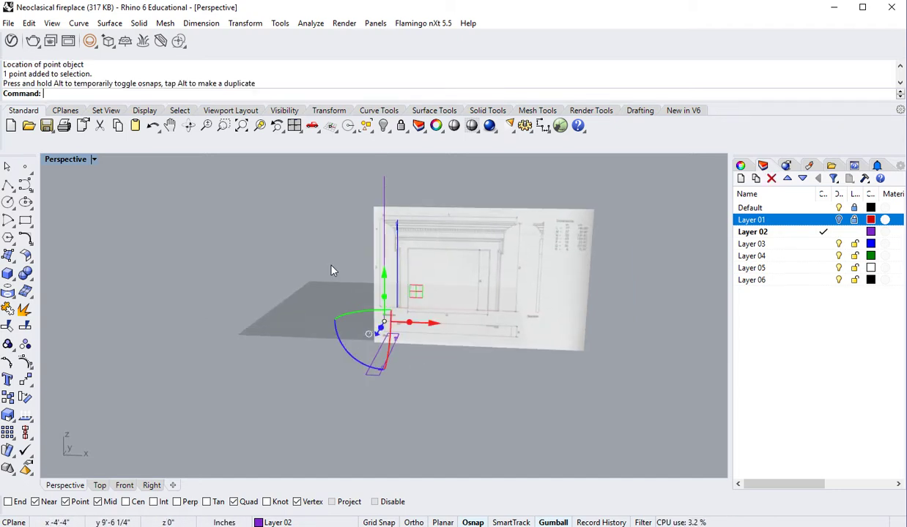
pyautogui.press('Escape')
# Select the vertical line and examine its alignment with the plan curves and elevation in the Right, Perspective and Front views.
pyautogui.moveTo(293, 320); pyautogui.dragTo(325, 352, button='right')
pyautogui.scroll(8, 427, 372)
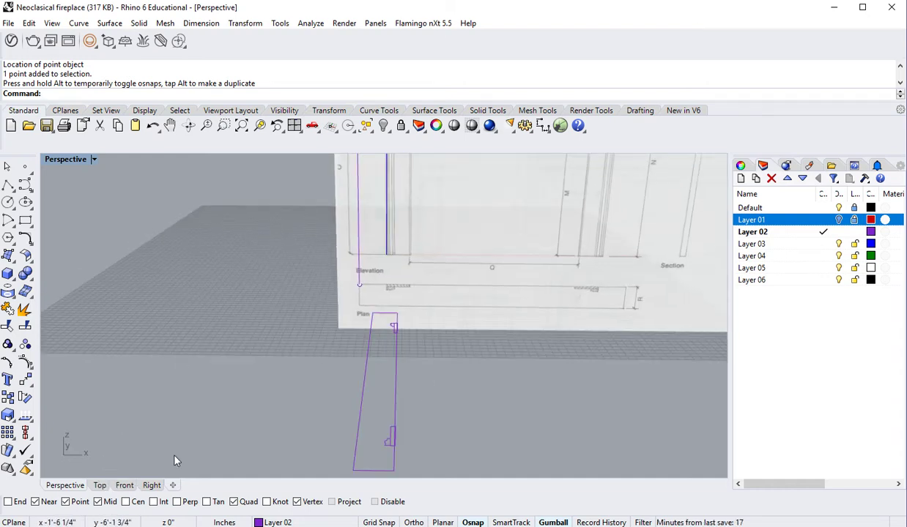
pyautogui.scroll(8, 353, 288)
pyautogui.scroll(-5, 348, 291)
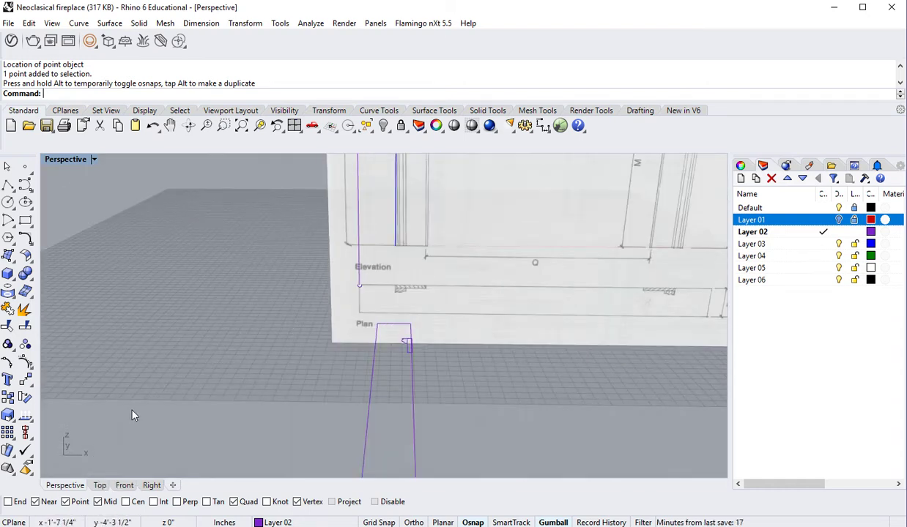
pyautogui.click(153, 487)
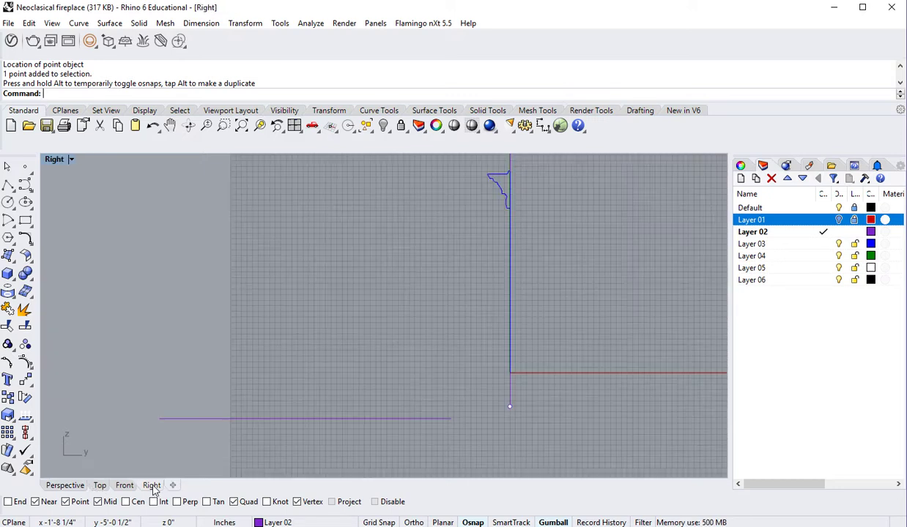
pyautogui.scroll(-4, 264, 411)
pyautogui.moveTo(276, 416); pyautogui.dragTo(282, 382, button='right')
pyautogui.scroll(4, 406, 374)
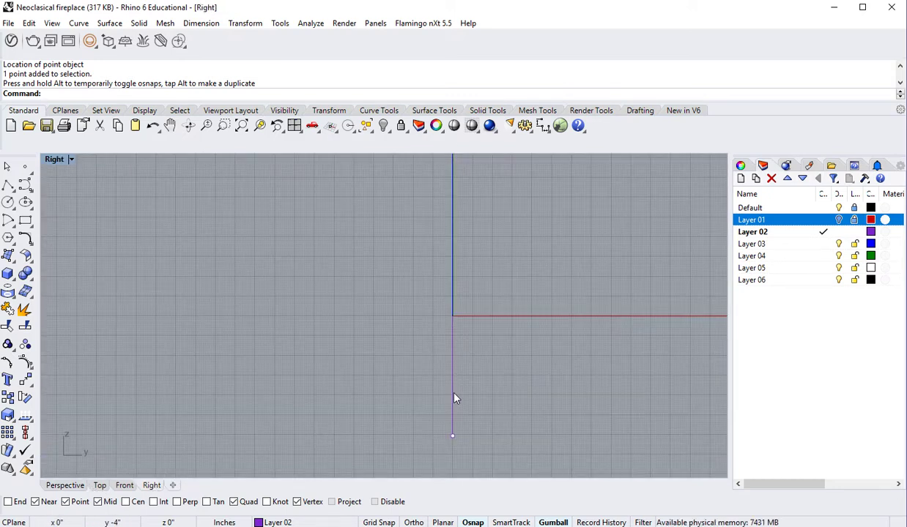
pyautogui.click(452, 400)
pyautogui.click(64, 486)
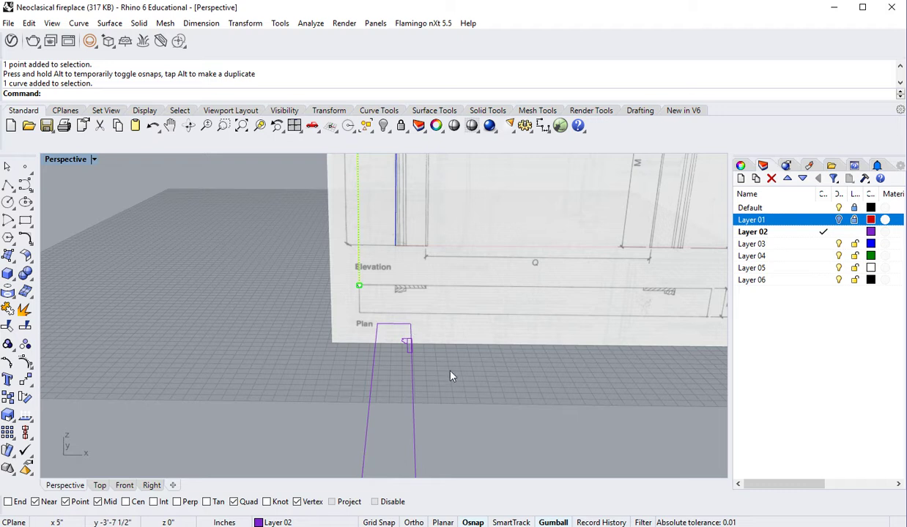
pyautogui.moveTo(450, 377)
pyautogui.mouseDown(button='right')
pyautogui.moveTo(451, 389)
pyautogui.moveTo(314, 441)
pyautogui.mouseUp(button='right')
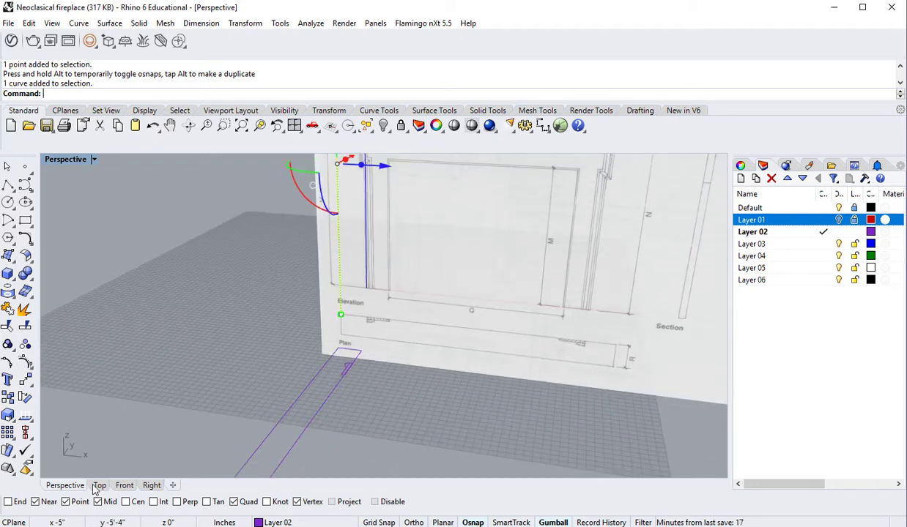
pyautogui.click(147, 485)
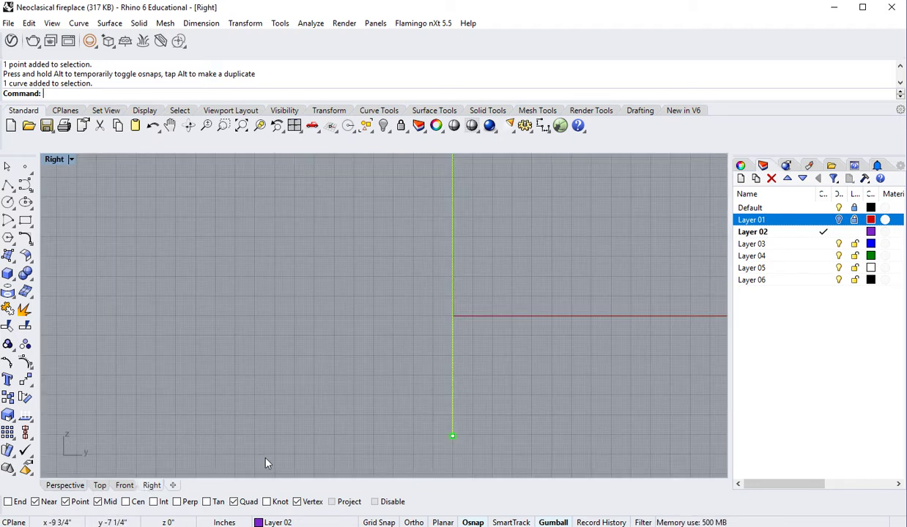
pyautogui.click(124, 486)
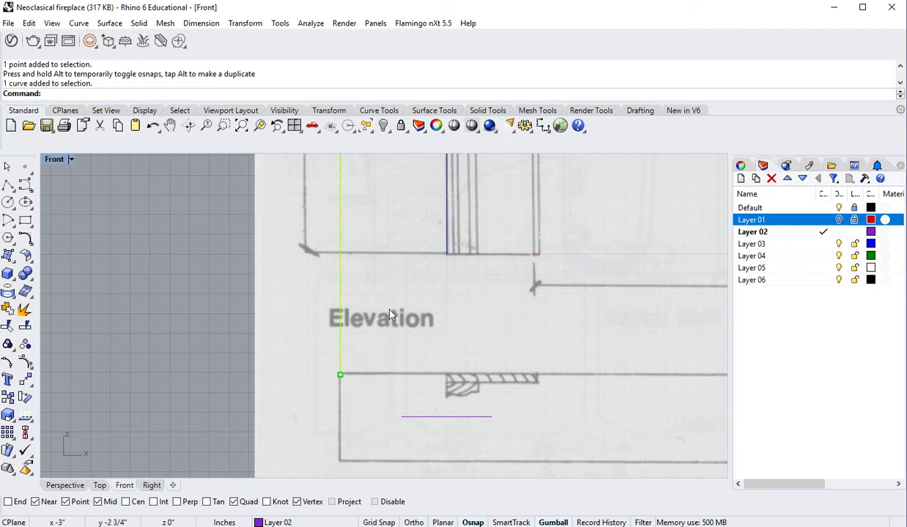
pyautogui.scroll(-6, 389, 310)
pyautogui.moveTo(377, 348); pyautogui.dragTo(338, 416, button='right')
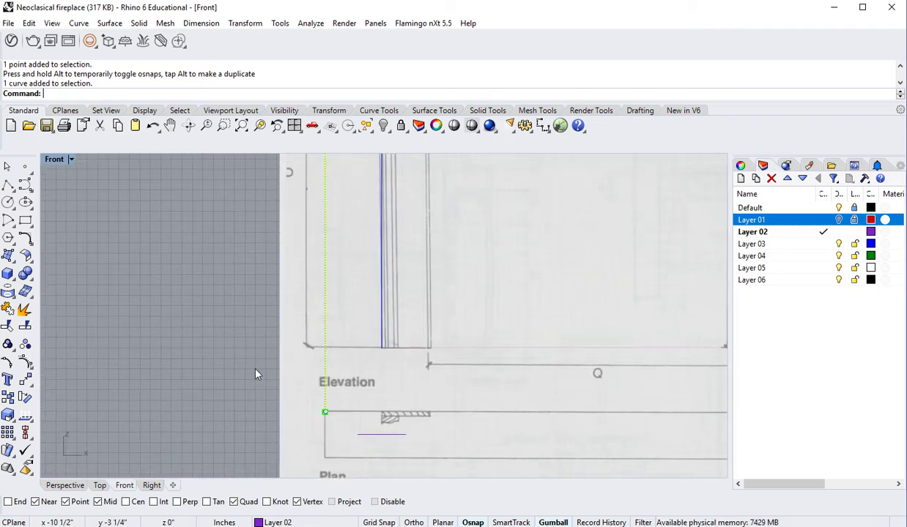
# Draw a horizontal BothSides line centred on the origin (0) along the elevation's base, crossing the vertical line.
pyautogui.click(9, 184)
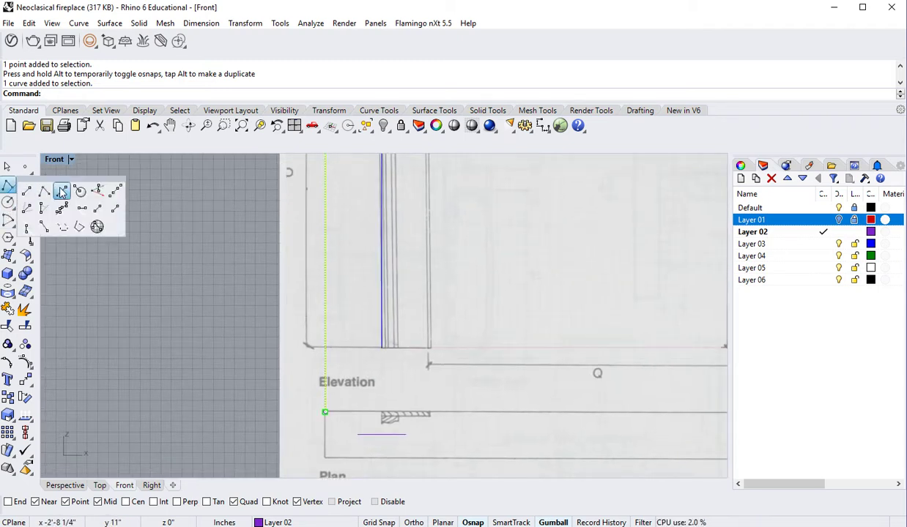
pyautogui.click(62, 192)
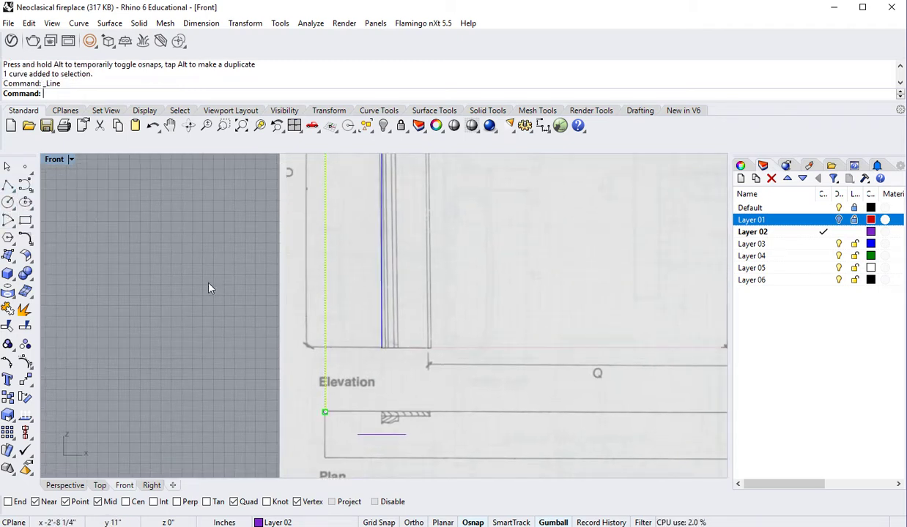
pyautogui.click(365, 338)
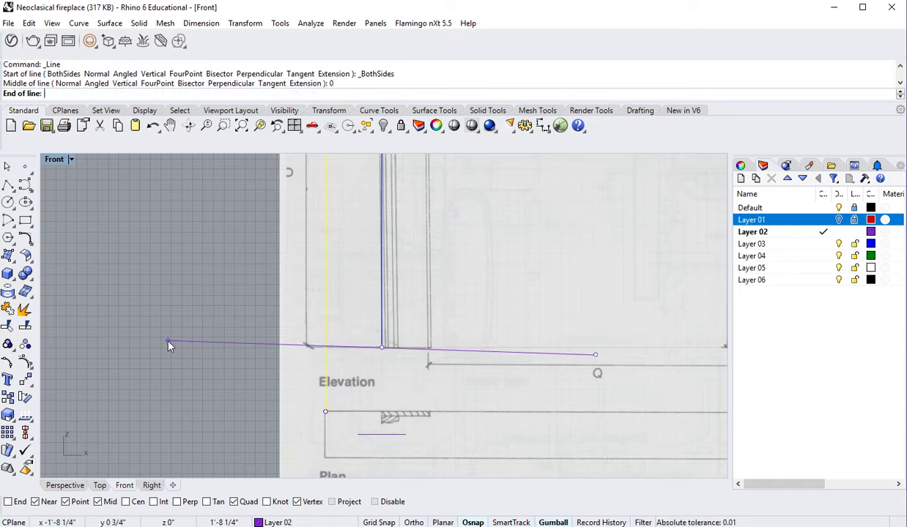
pyautogui.click(142, 368)
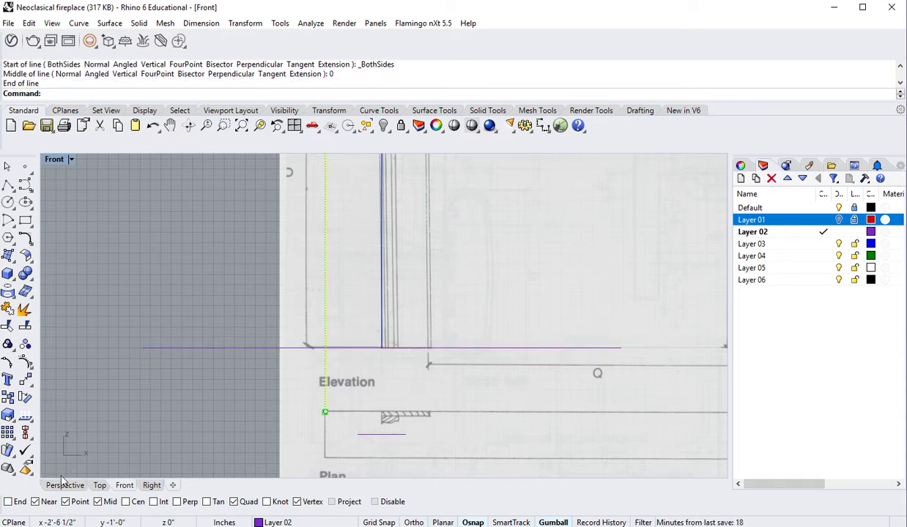
# In the Perspective view, enable the Int snap and place a point where the vertical and horizontal guide lines cross.
pyautogui.click(83, 482)
pyautogui.scroll(-3, 181, 427)
pyautogui.moveTo(181, 427); pyautogui.dragTo(315, 345, button='right')
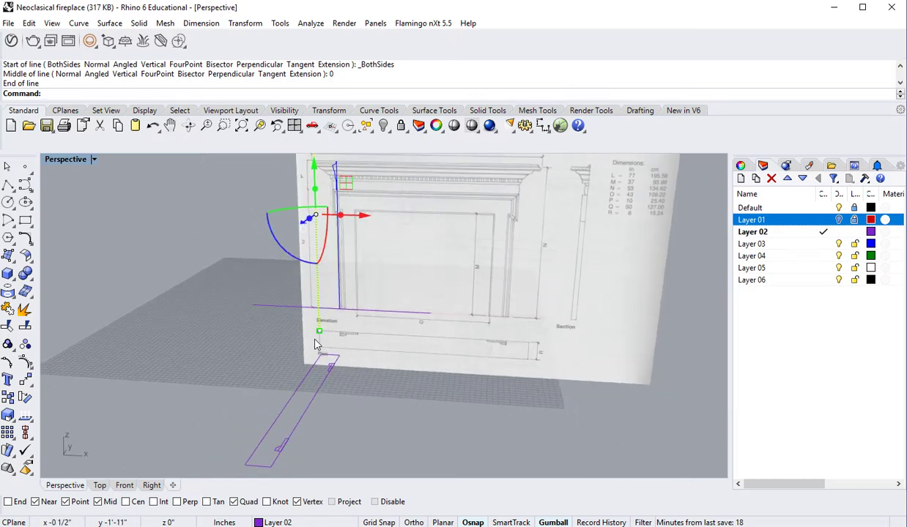
pyautogui.scroll(8, 313, 312)
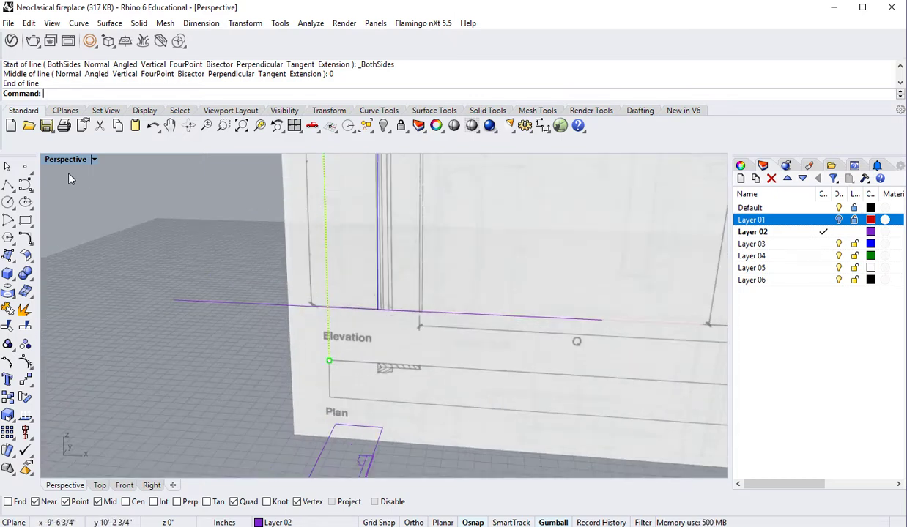
pyautogui.click(25, 166)
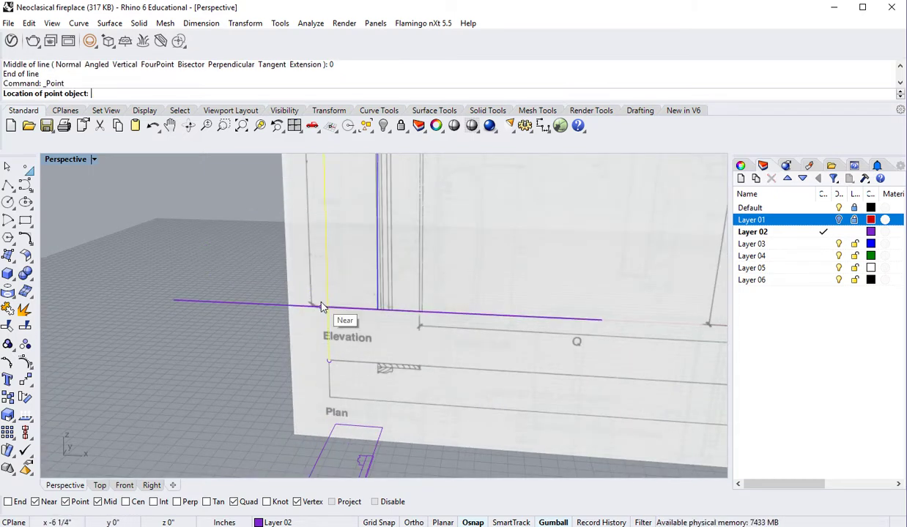
pyautogui.click(155, 502)
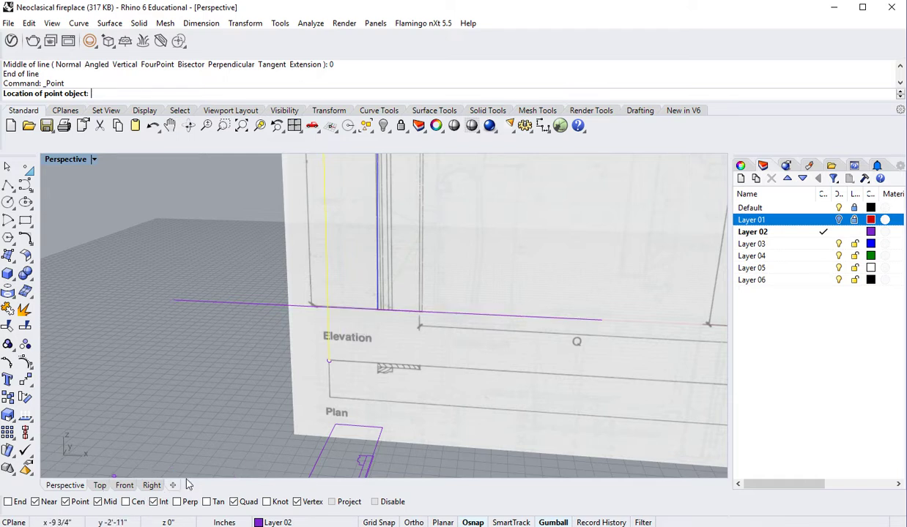
pyautogui.click(328, 308)
# Move the five plan curves from the outline's inner end corner to the point where the vertical and horizontal guide lines cross.
pyautogui.scroll(-4, 223, 404)
pyautogui.moveTo(222, 405)
pyautogui.mouseDown(button='right')
pyautogui.moveTo(211, 354)
pyautogui.moveTo(266, 451)
pyautogui.mouseUp(button='right')
pyautogui.scroll(-3, 265, 452)
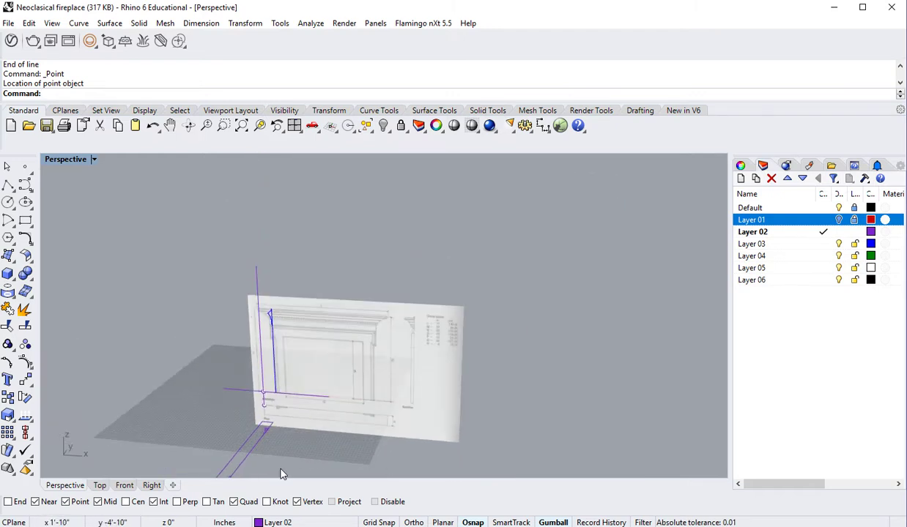
pyautogui.moveTo(255, 446); pyautogui.dragTo(252, 447)
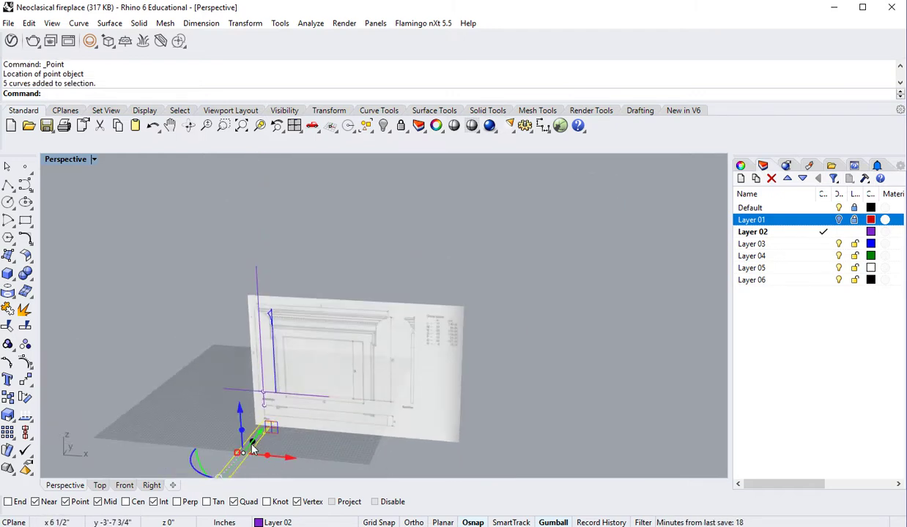
pyautogui.press('Return')
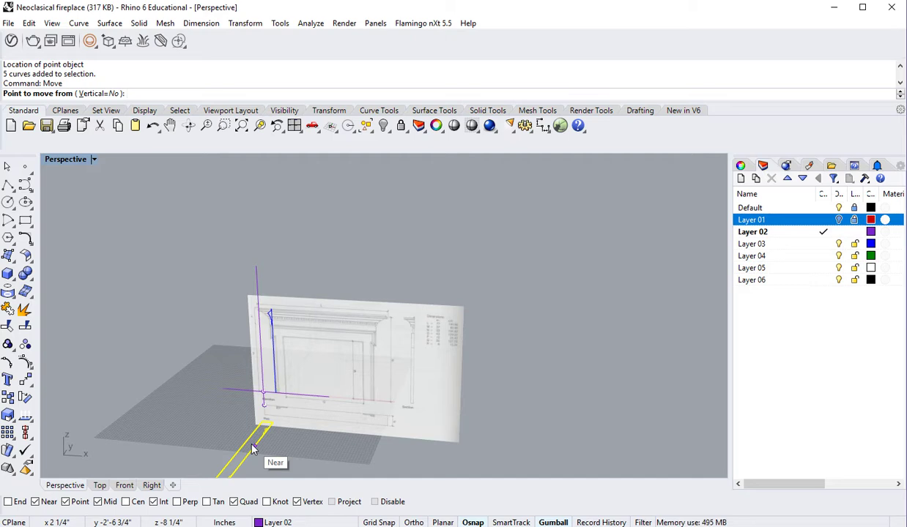
pyautogui.press('Escape')
pyautogui.scroll(8, 403, 432)
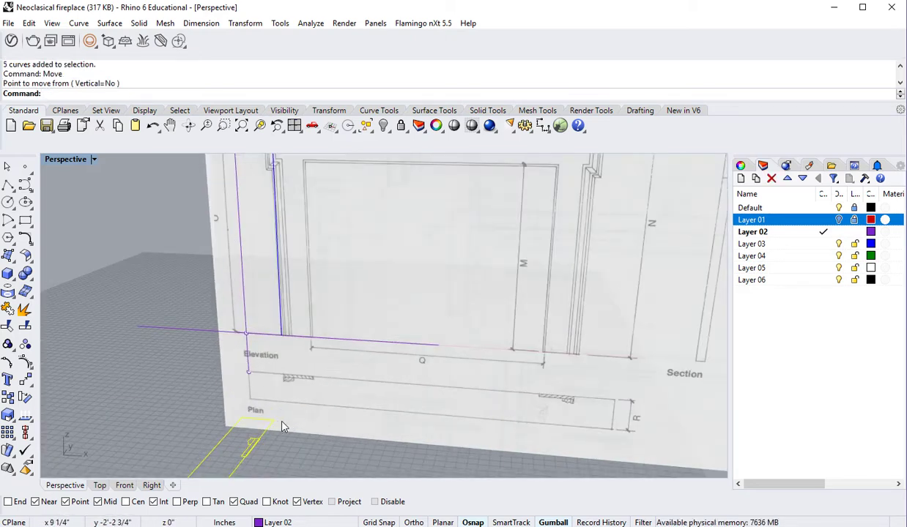
pyautogui.press('Return')
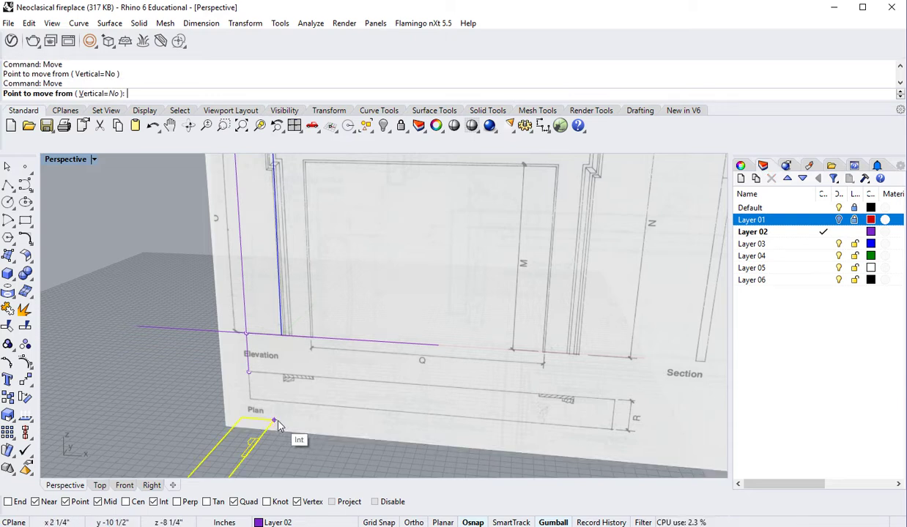
pyautogui.click(277, 422)
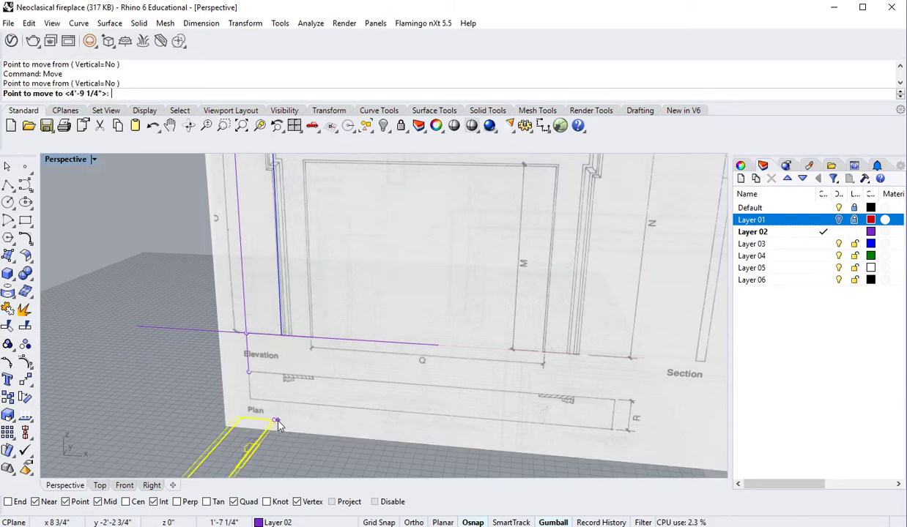
pyautogui.click(244, 337)
# Turn off the Gumball and rotate the plan curves 90 degrees about the guide-line intersection point so they run along the elevation's base.
pyautogui.scroll(-5, 203, 400)
pyautogui.moveTo(199, 401); pyautogui.dragTo(176, 386, button='right')
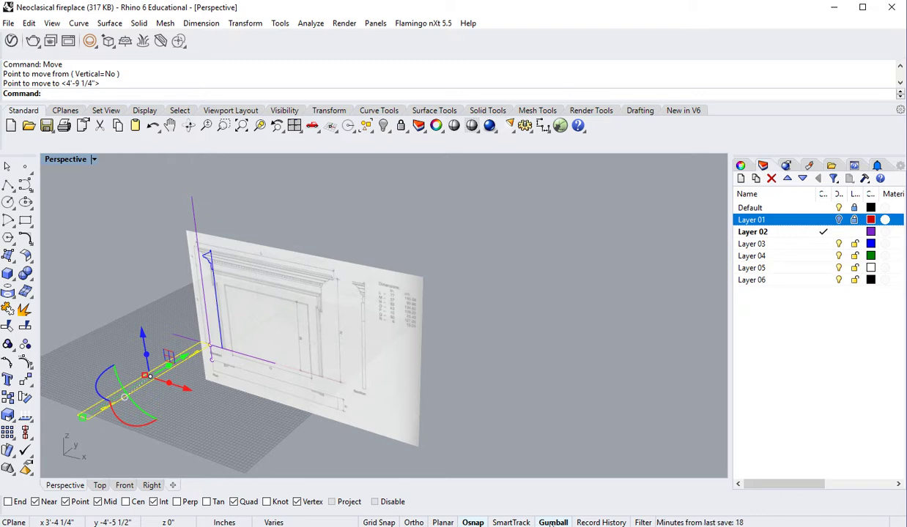
pyautogui.click(552, 522)
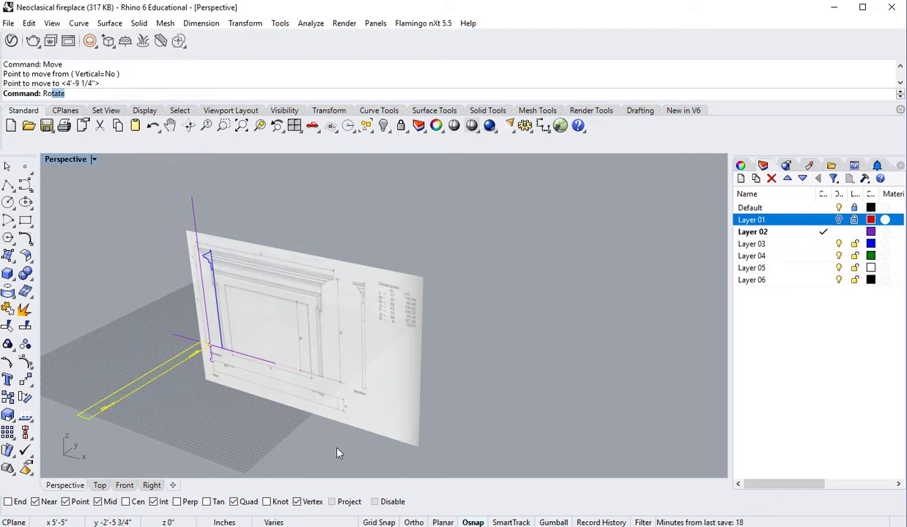
pyautogui.press('Return')
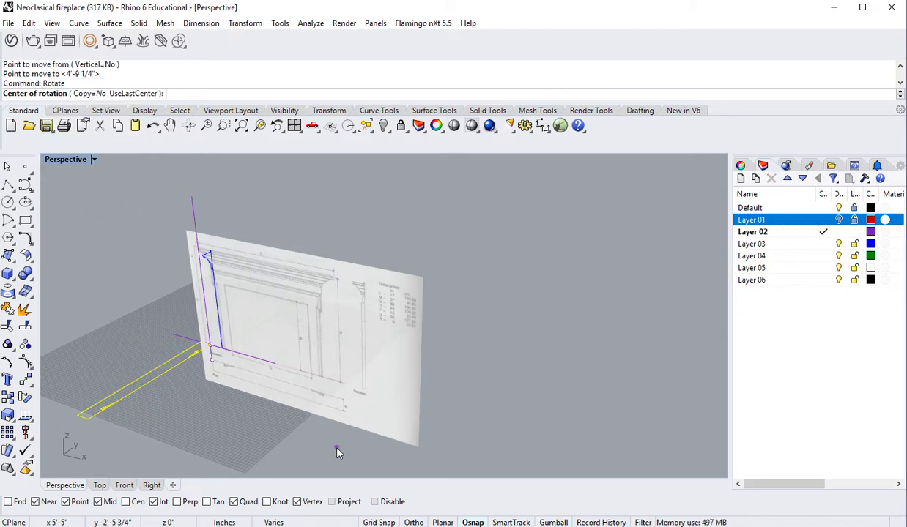
pyautogui.click(210, 346)
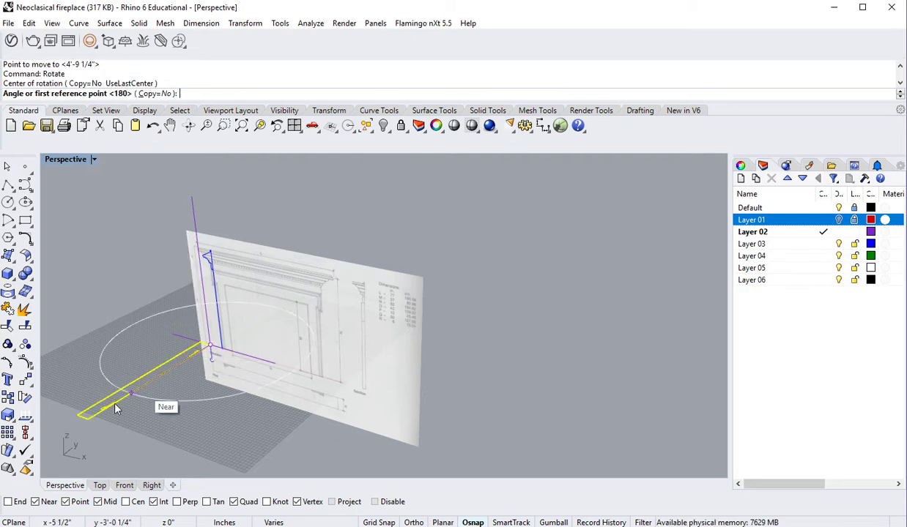
pyautogui.click(88, 419)
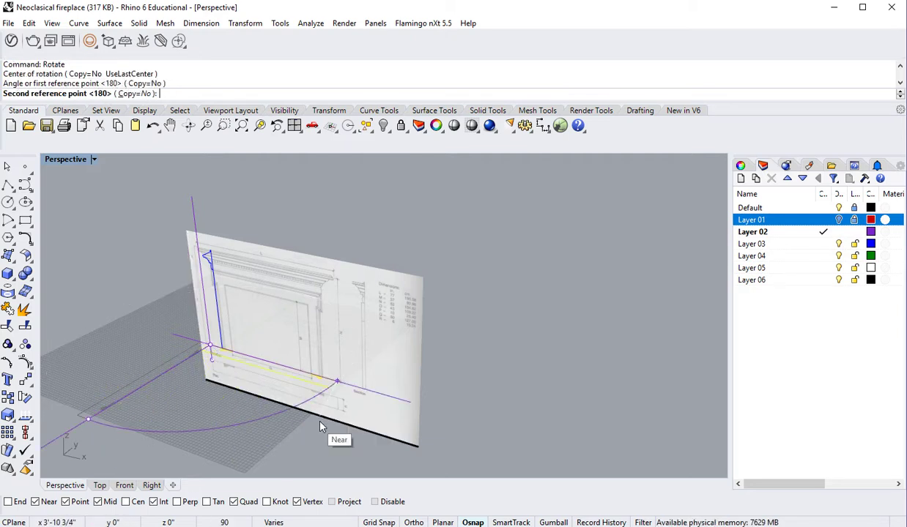
pyautogui.click(326, 425)
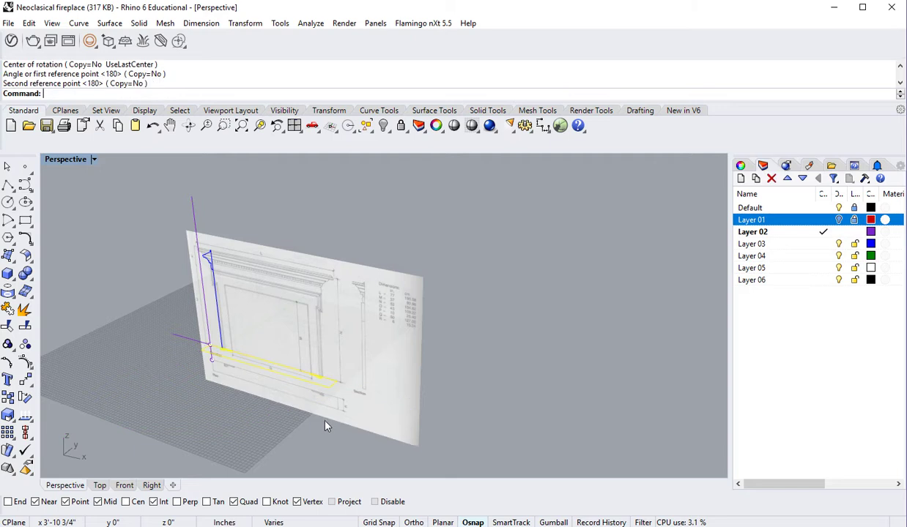
pyautogui.click(221, 431)
# Examine how the rotated plan outline and pilaster sections line up with the elevation drawing in the Perspective view.
pyautogui.moveTo(221, 431); pyautogui.dragTo(289, 428, button='right')
pyautogui.scroll(5, 343, 395)
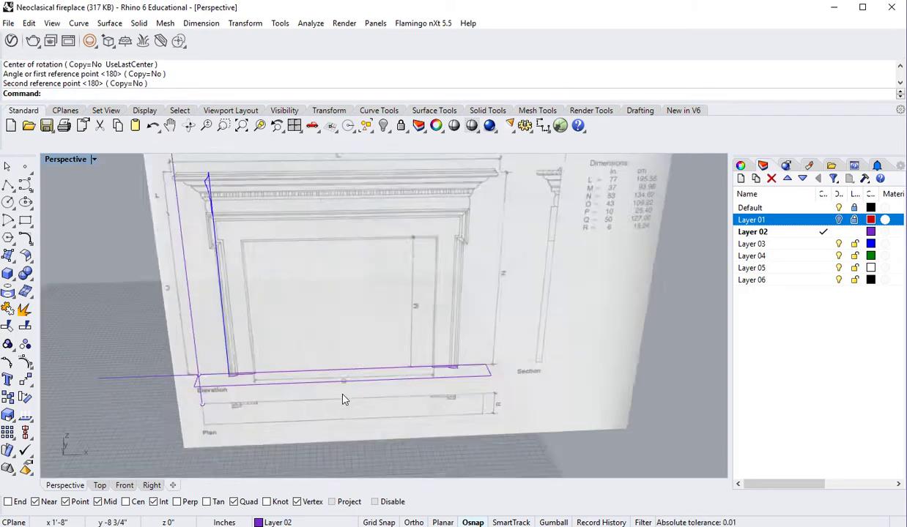
pyautogui.scroll(-2, 342, 401)
pyautogui.moveTo(340, 402); pyautogui.dragTo(308, 427, button='right')
pyautogui.scroll(5, 372, 370)
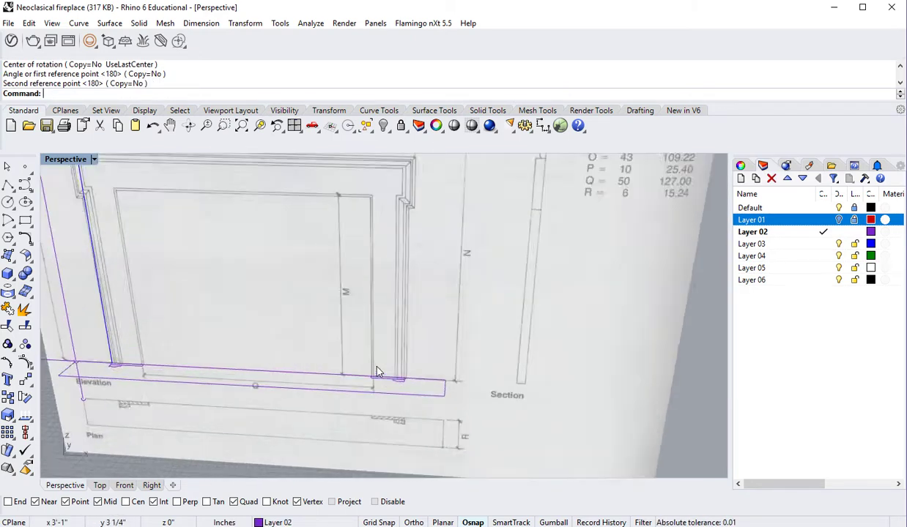
pyautogui.scroll(-3, 376, 369)
pyautogui.moveTo(377, 375)
pyautogui.mouseDown(button='right')
pyautogui.moveTo(352, 395)
pyautogui.moveTo(323, 391)
pyautogui.moveTo(417, 369)
pyautogui.moveTo(413, 381)
pyautogui.moveTo(428, 395)
pyautogui.moveTo(399, 400)
pyautogui.mouseUp(button='right')
pyautogui.moveTo(382, 438); pyautogui.dragTo(378, 414, button='right')
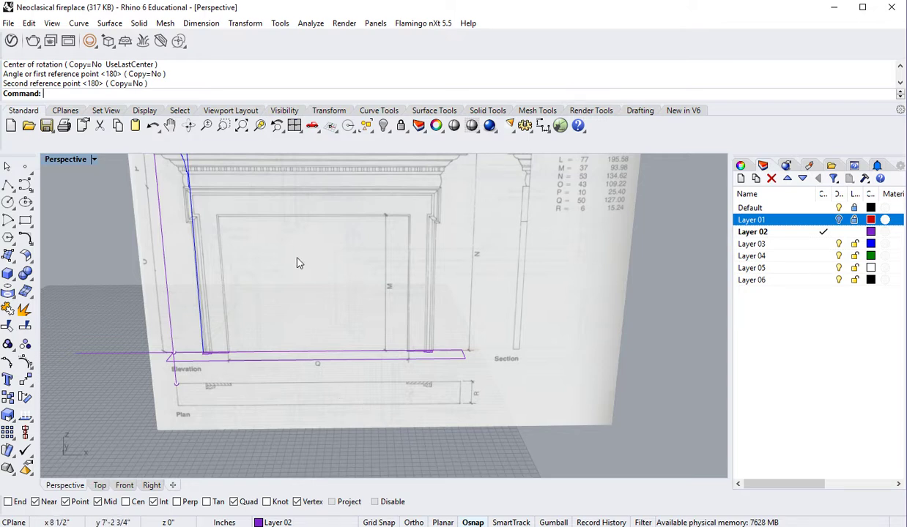
pyautogui.scroll(-7, 297, 263)
pyautogui.moveTo(297, 263)
pyautogui.mouseDown(button='right')
pyautogui.moveTo(305, 281)
pyautogui.moveTo(311, 263)
pyautogui.mouseUp(button='right')
pyautogui.scroll(5, 307, 244)
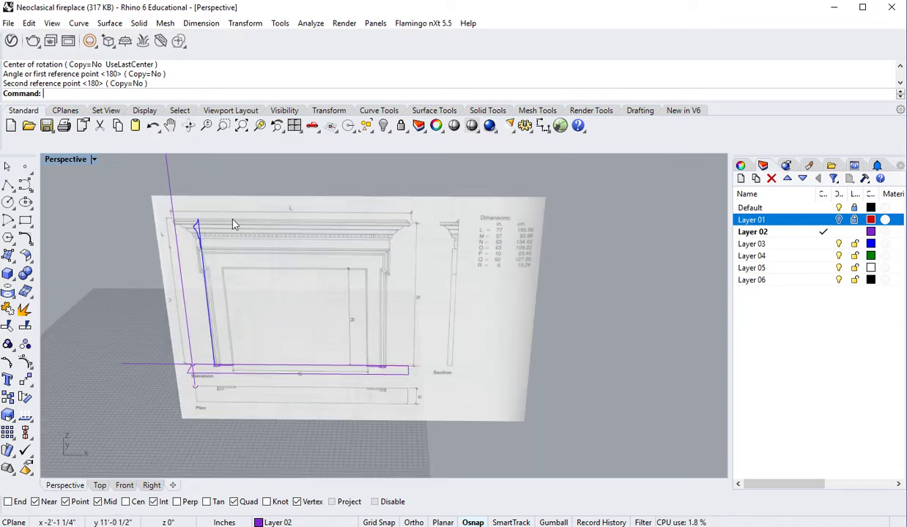